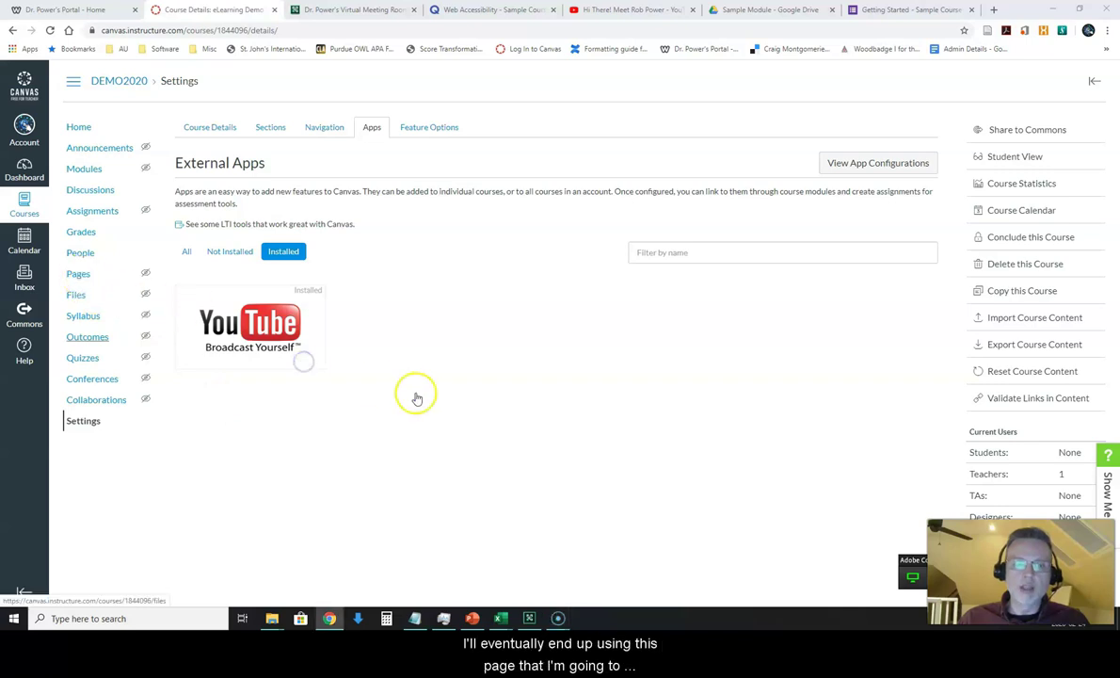
Step: Go to the DEMO2020 course's Pages section from the course navigation
click(81, 278)
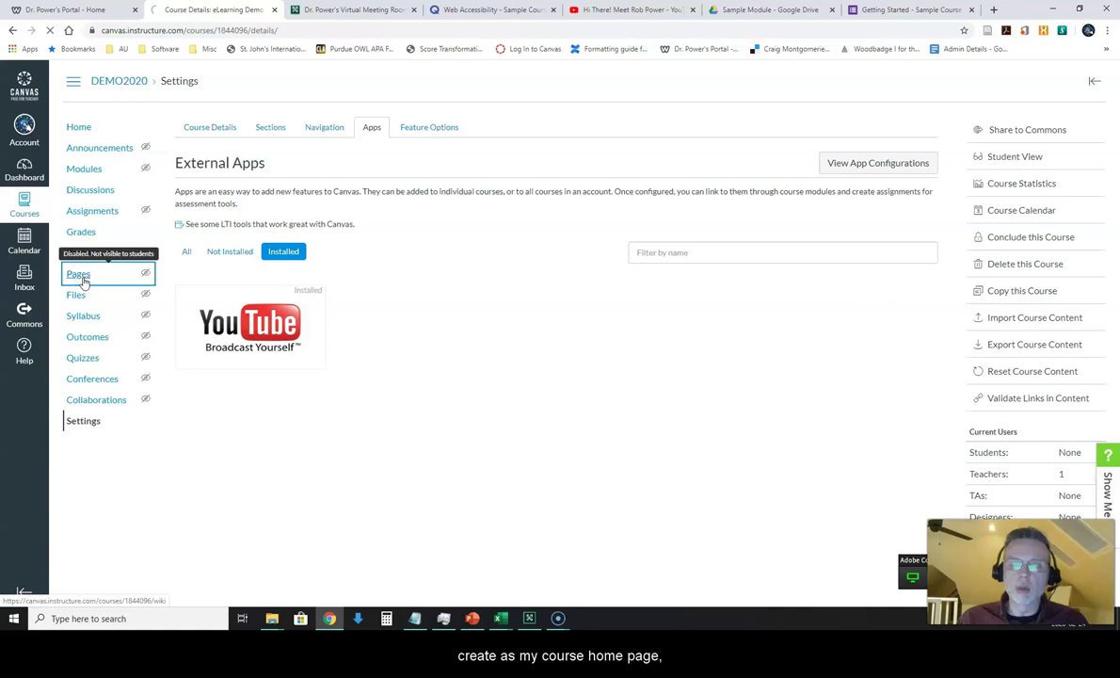
Step: Dismiss the Pages introduction tray and start a new blank page
click(270, 299)
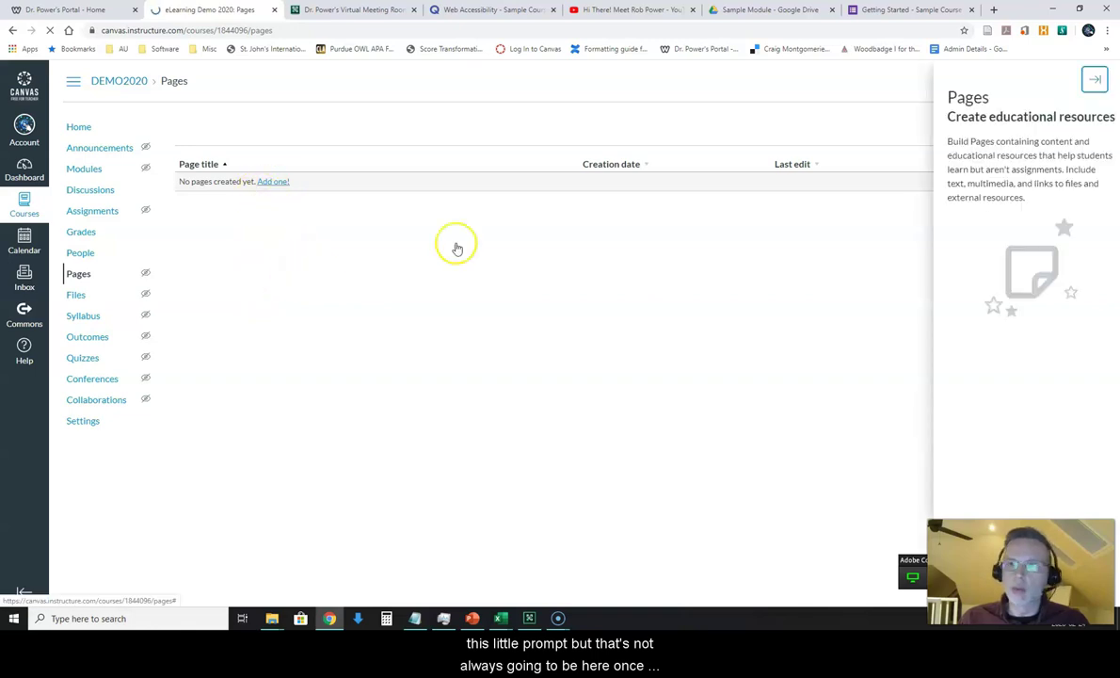
click(1096, 85)
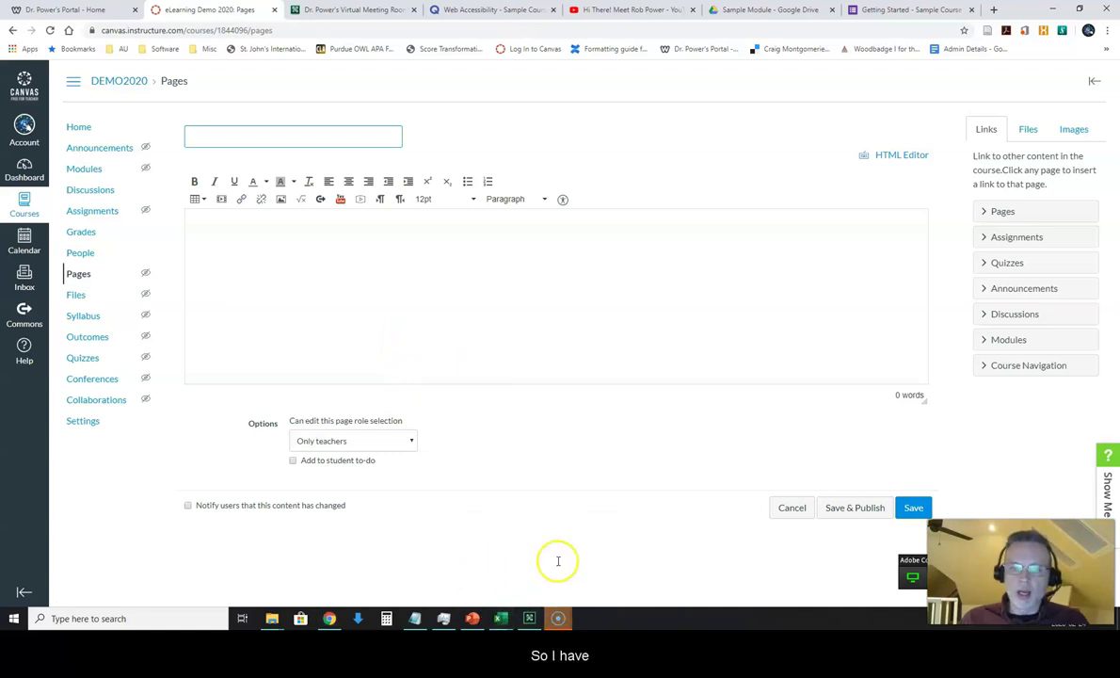
Step: Copy the page name from cell B2 of Excel's Book1 workbook
click(501, 618)
click(433, 565)
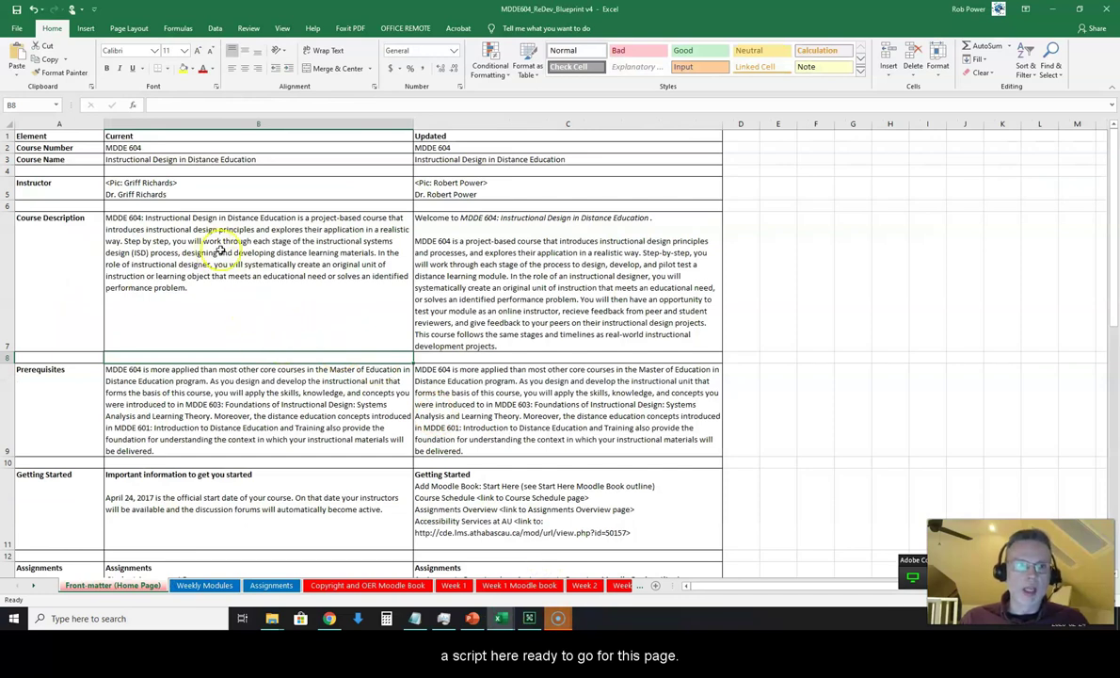
click(501, 617)
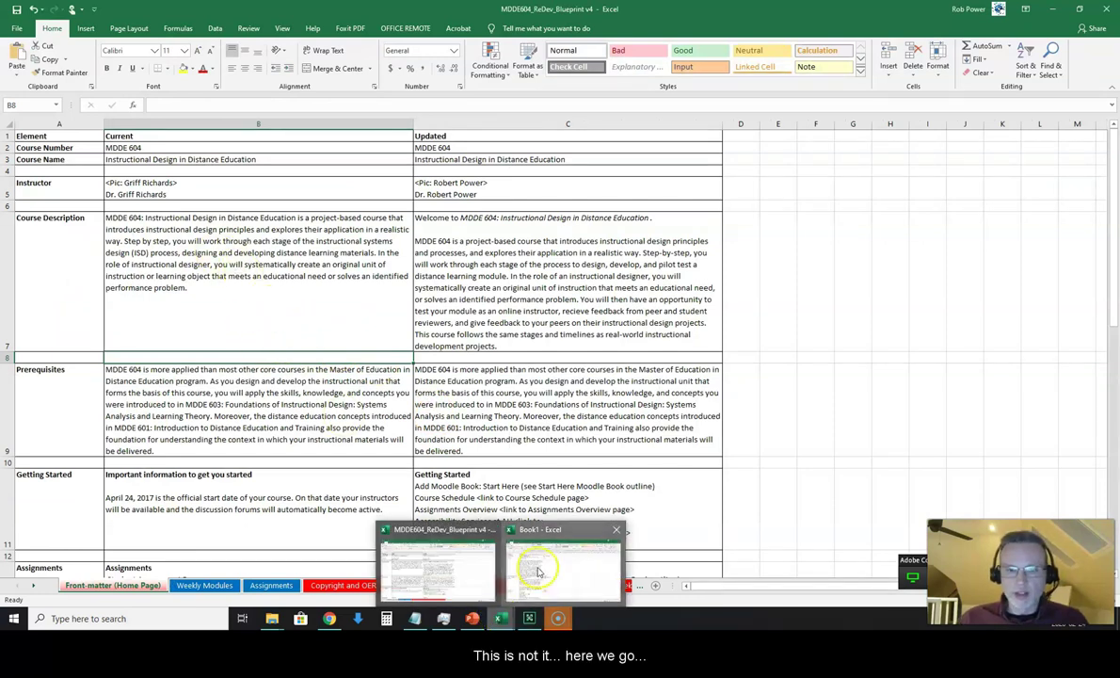
click(538, 572)
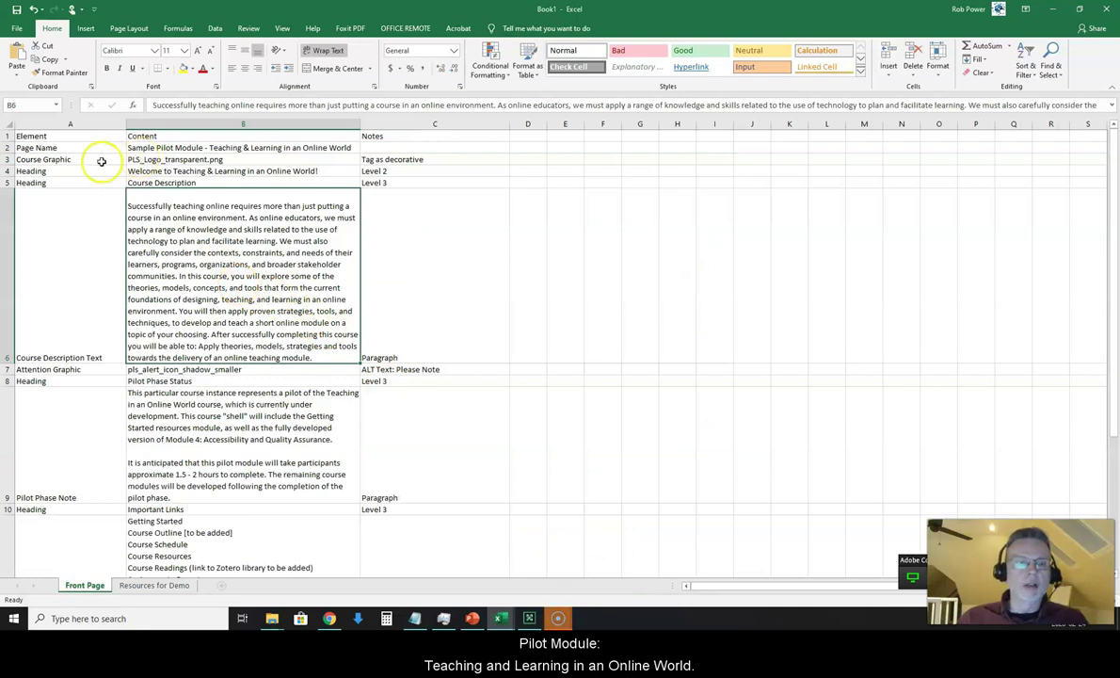
click(130, 148)
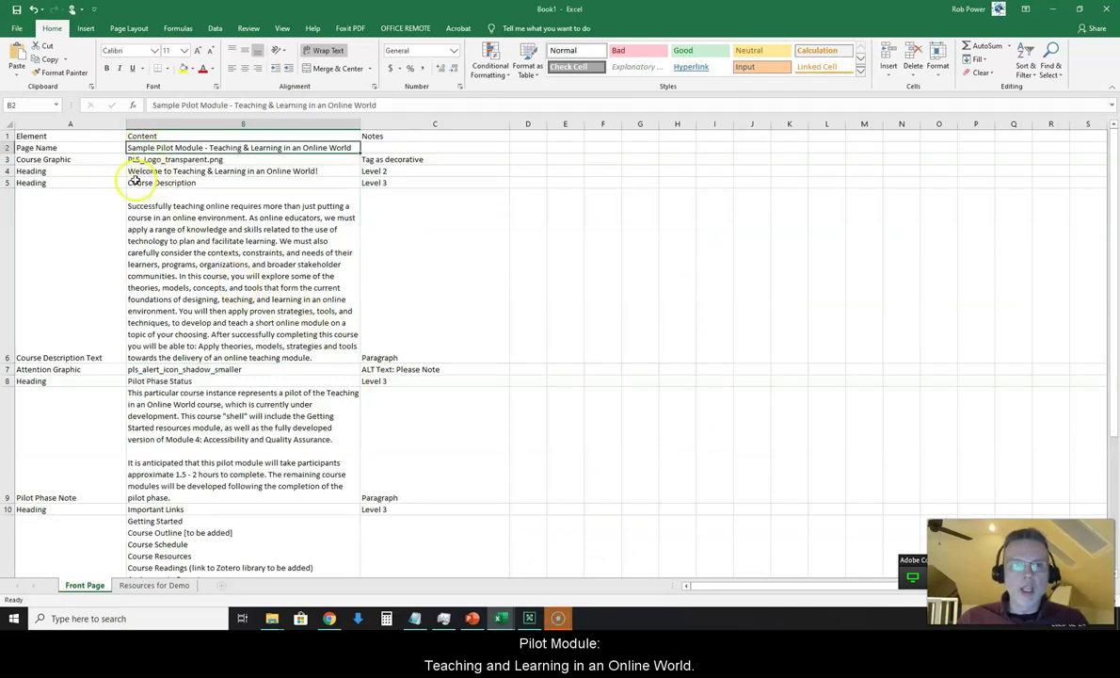
triple_click(381, 106)
key(ctrl+c)
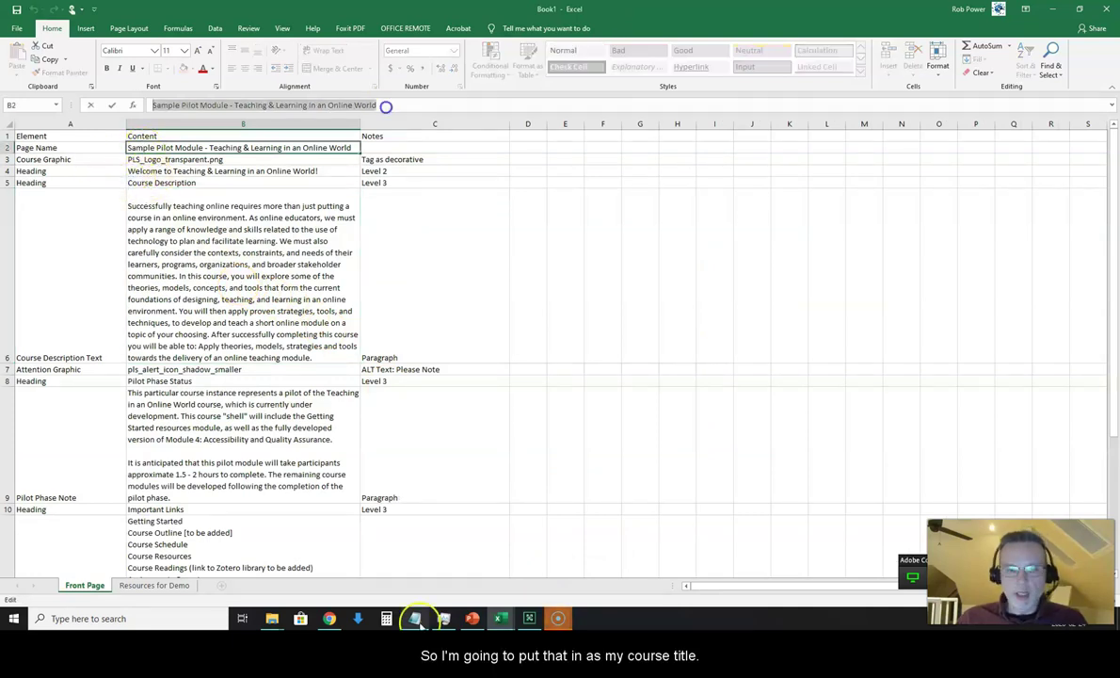
Step: Paste 'Sample Pilot Module - Teaching & Learning in an Online World' as the page title
click(330, 614)
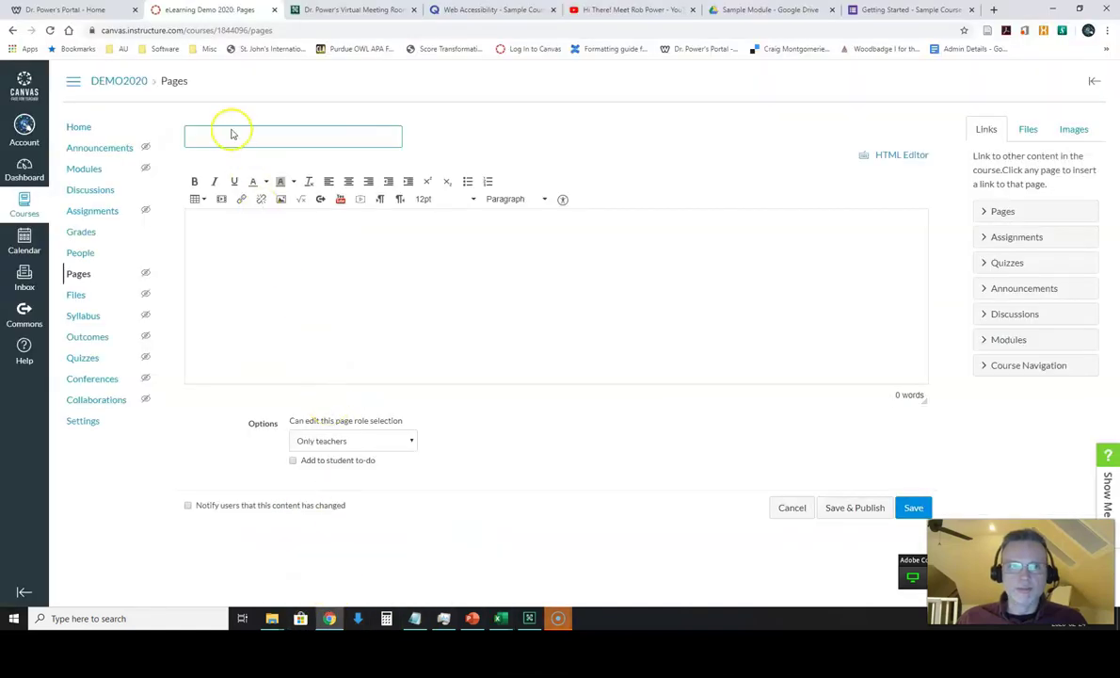
key(ctrl+v)
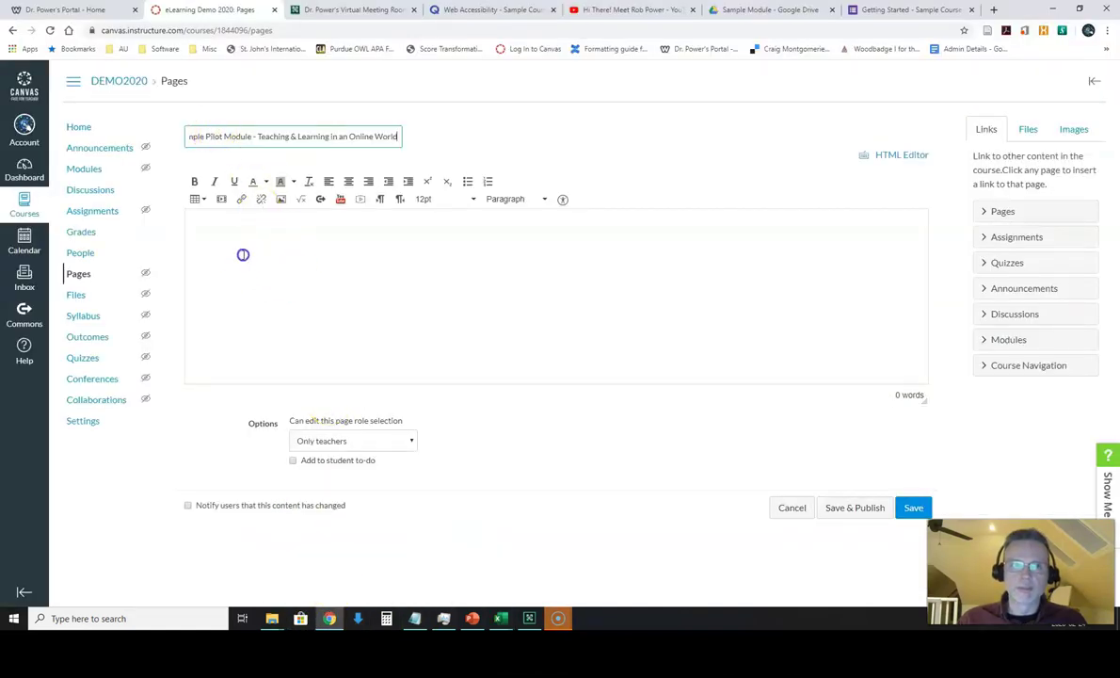
click(201, 220)
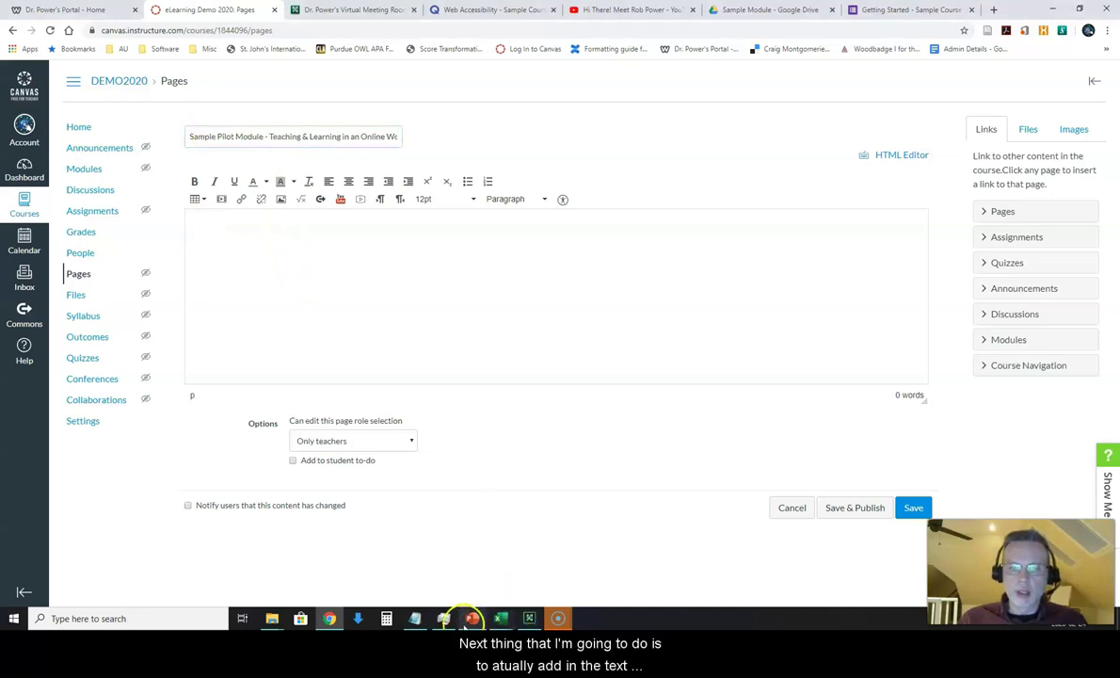
Step: Copy the 'Welcome to Teaching & Learning in an Online World!' heading from Book1 cell B4
mouse_move(415, 619)
mouse_move(505, 619)
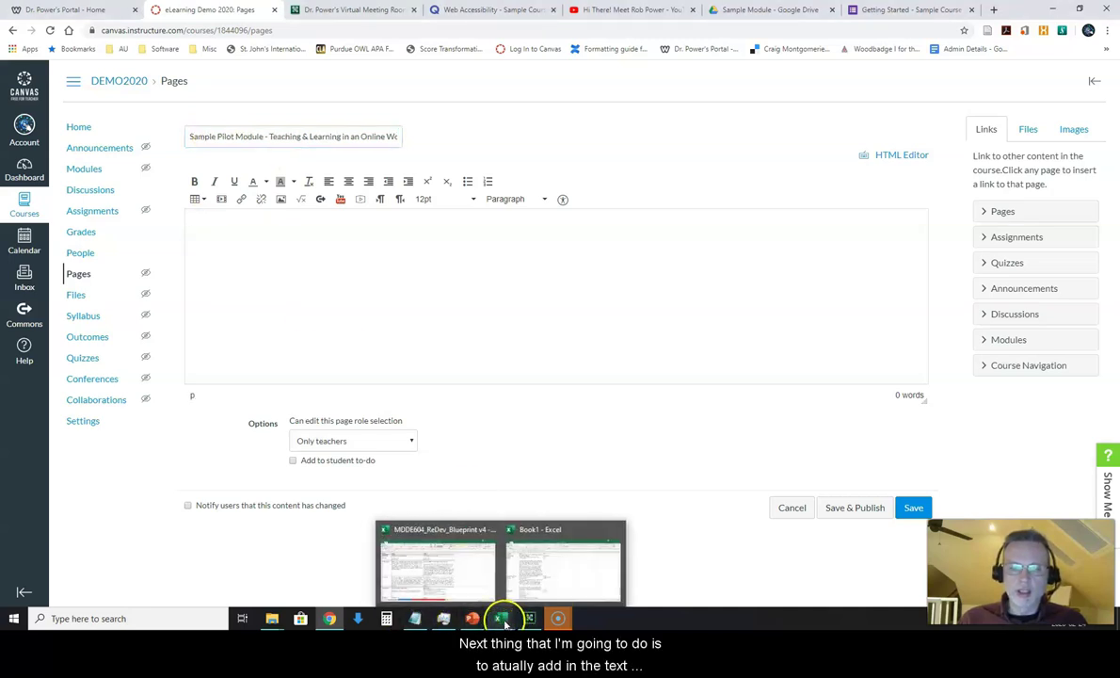
click(563, 565)
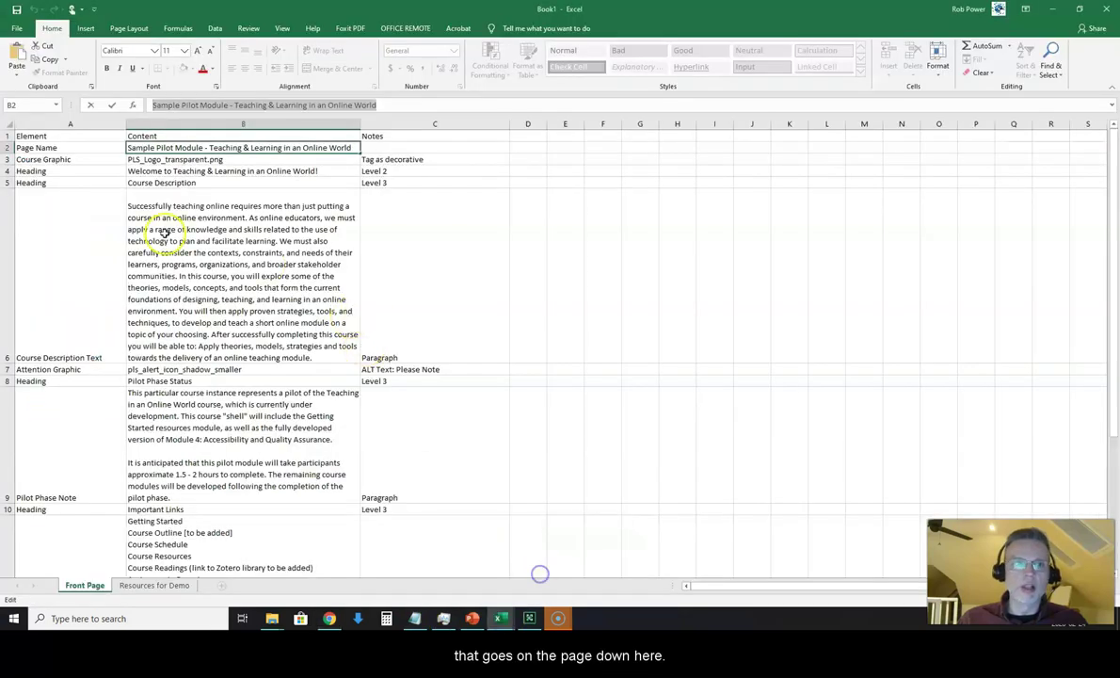
click(49, 160)
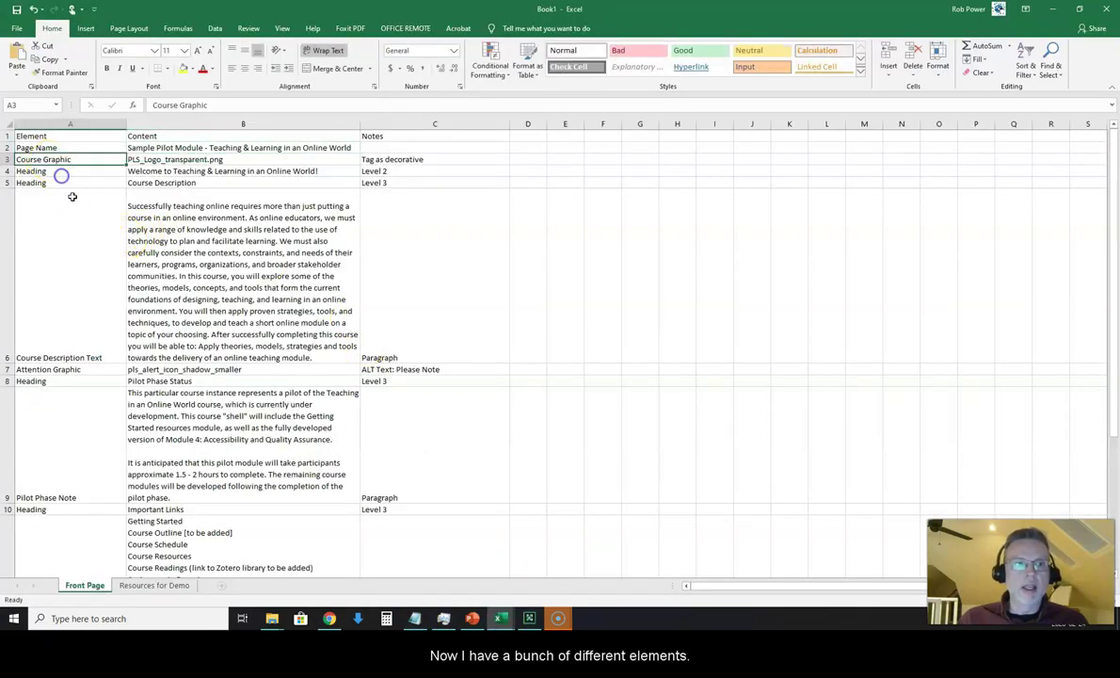
click(135, 174)
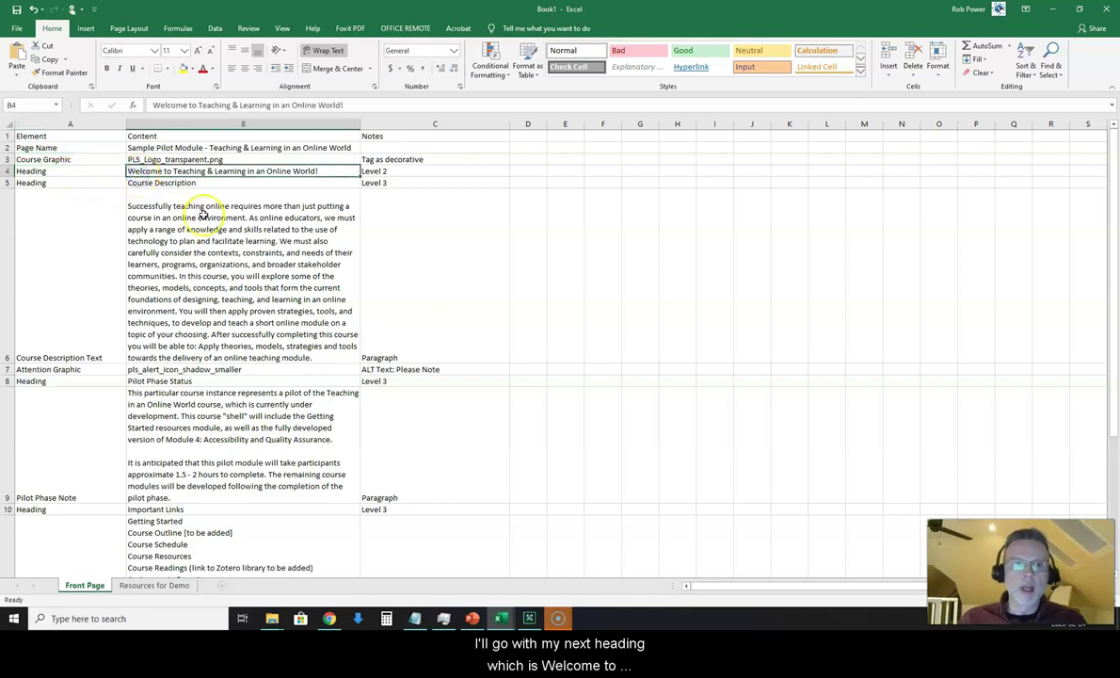
drag(343, 104, 142, 108)
key(ctrl+c)
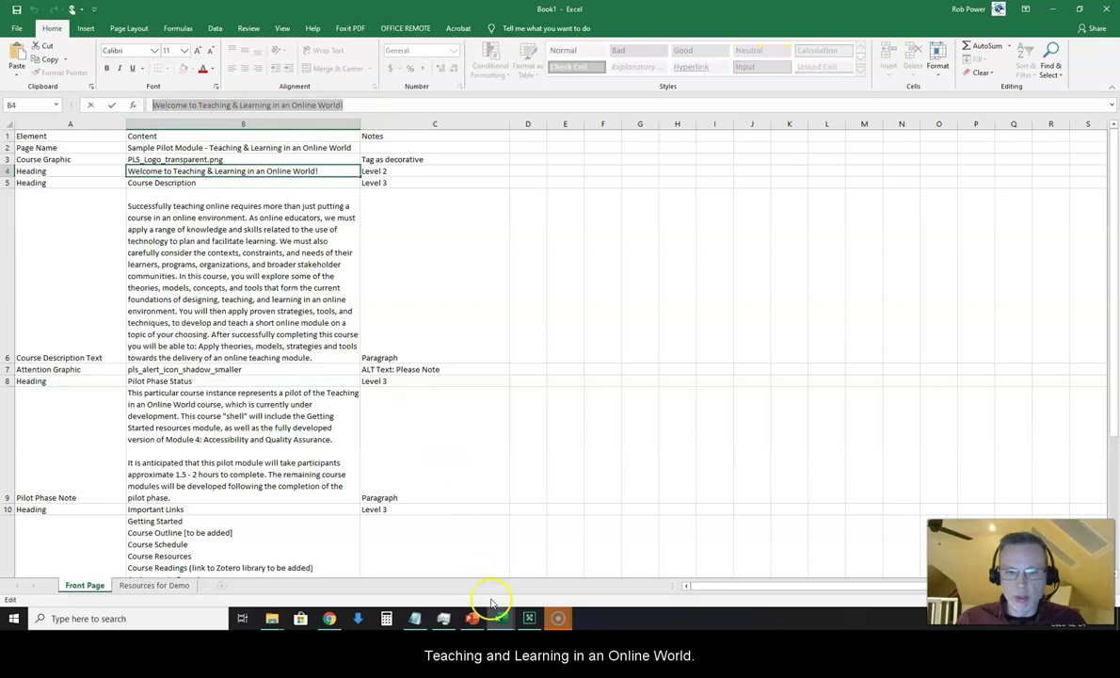
Step: Paste the 'Welcome to Teaching & Learning in an Online World!' line into the page body
mouse_move(471, 621)
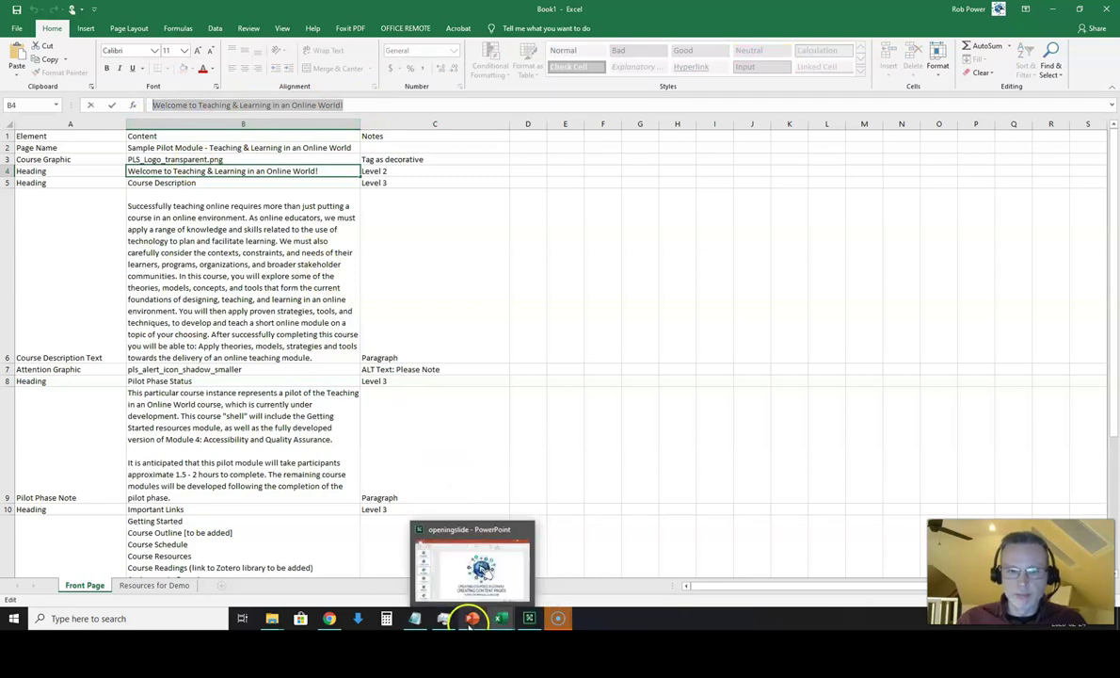
click(330, 619)
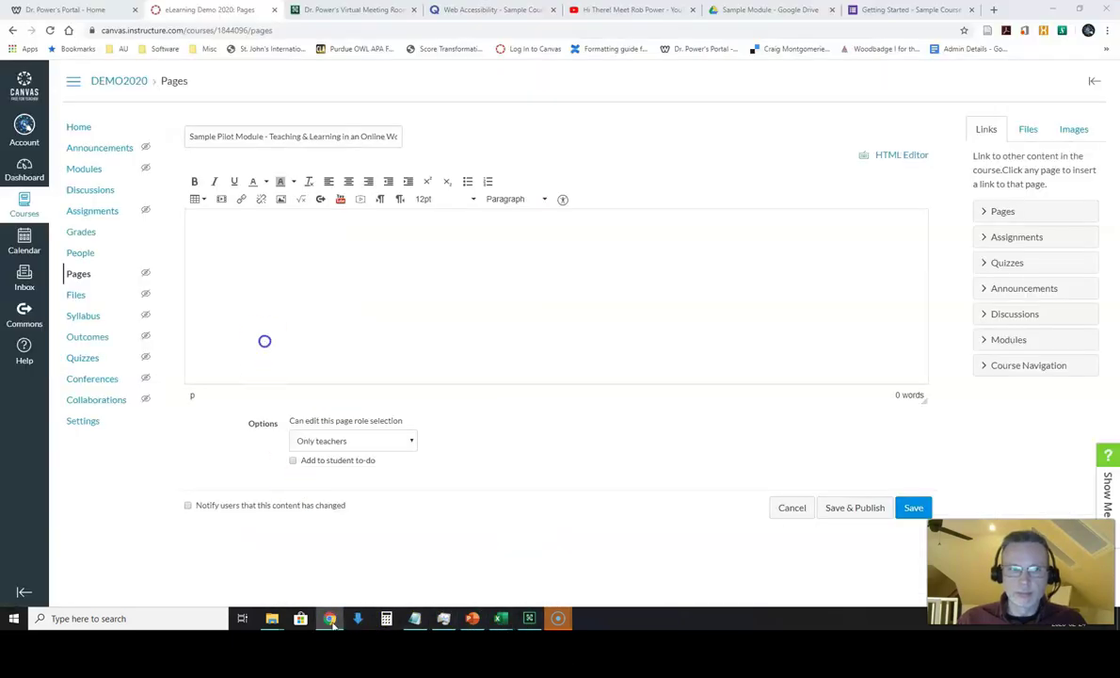
click(221, 234)
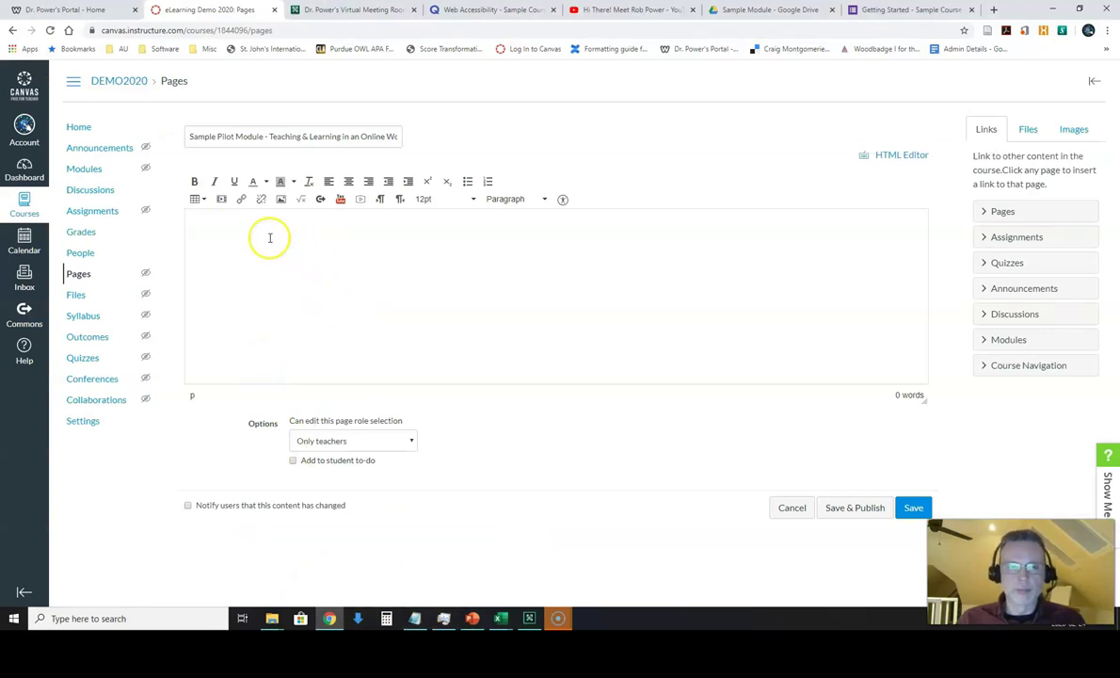
key(ctrl+v)
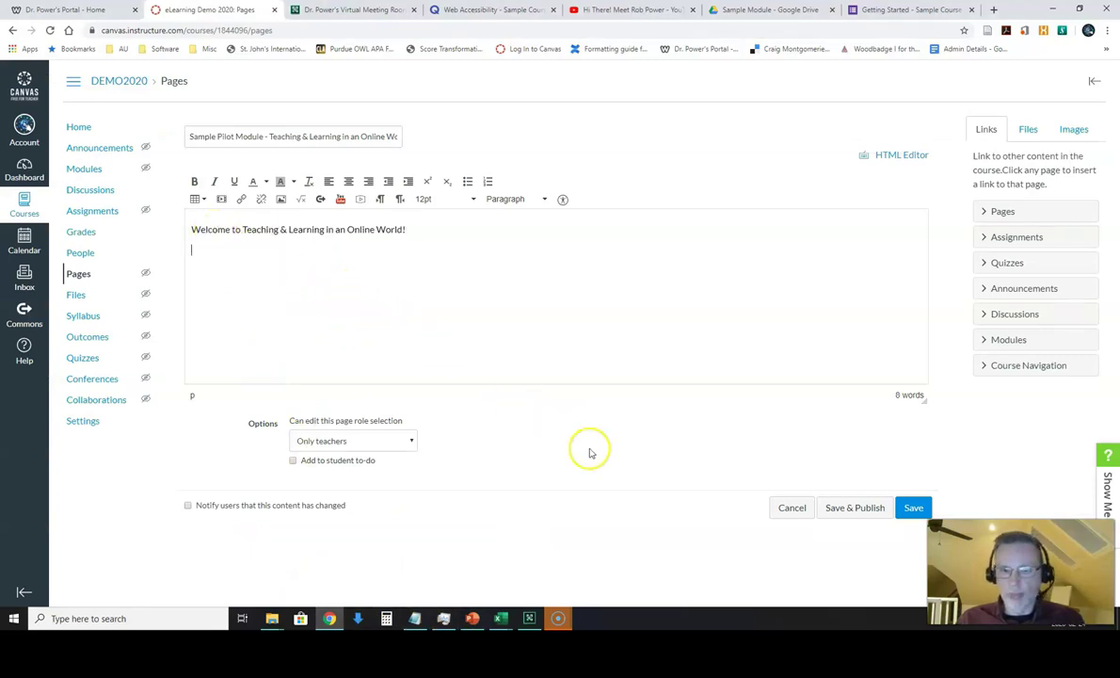
Step: Add a 'Course Description' line below the welcome line, followed by an empty paragraph
mouse_move(508, 615)
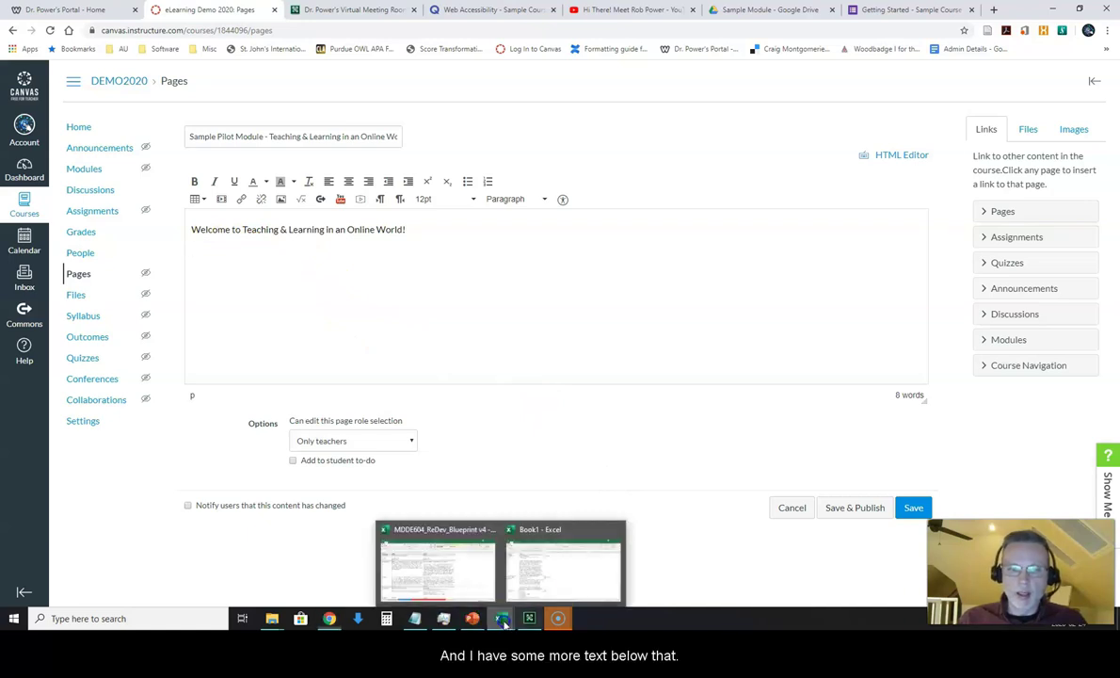
click(532, 593)
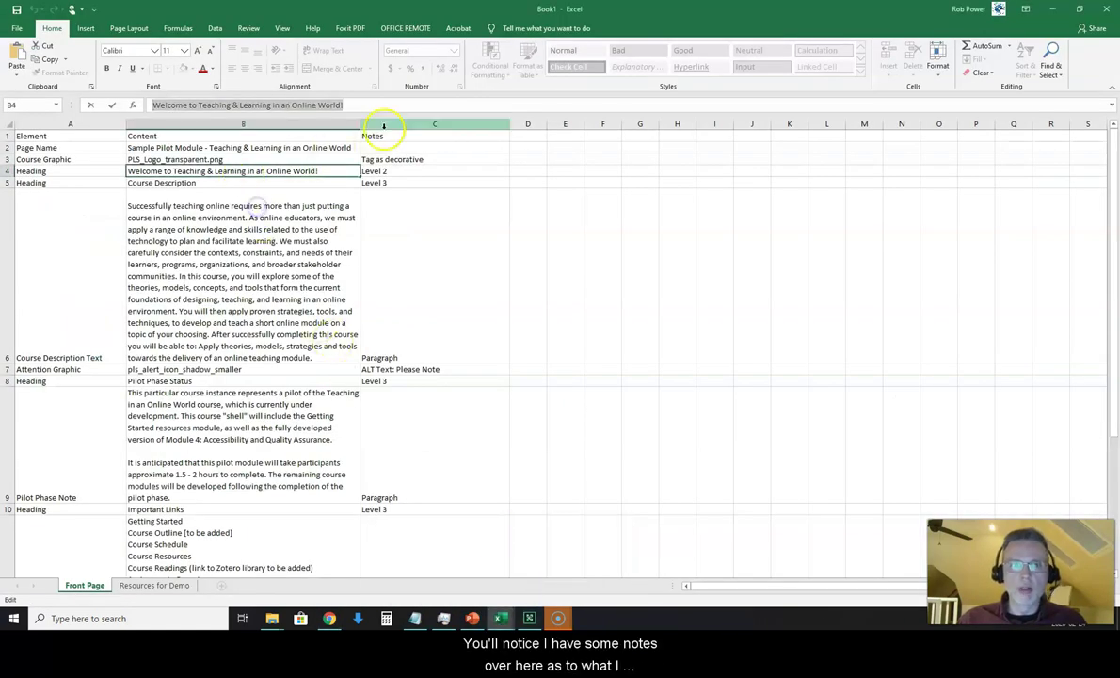
click(165, 184)
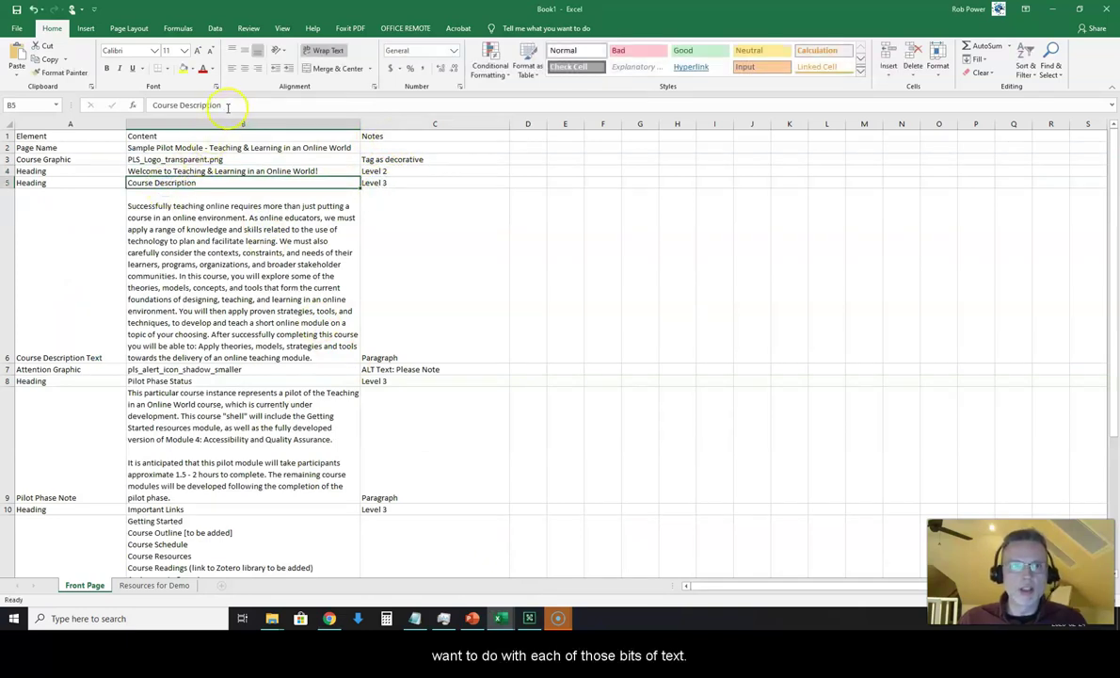
drag(228, 106, 139, 108)
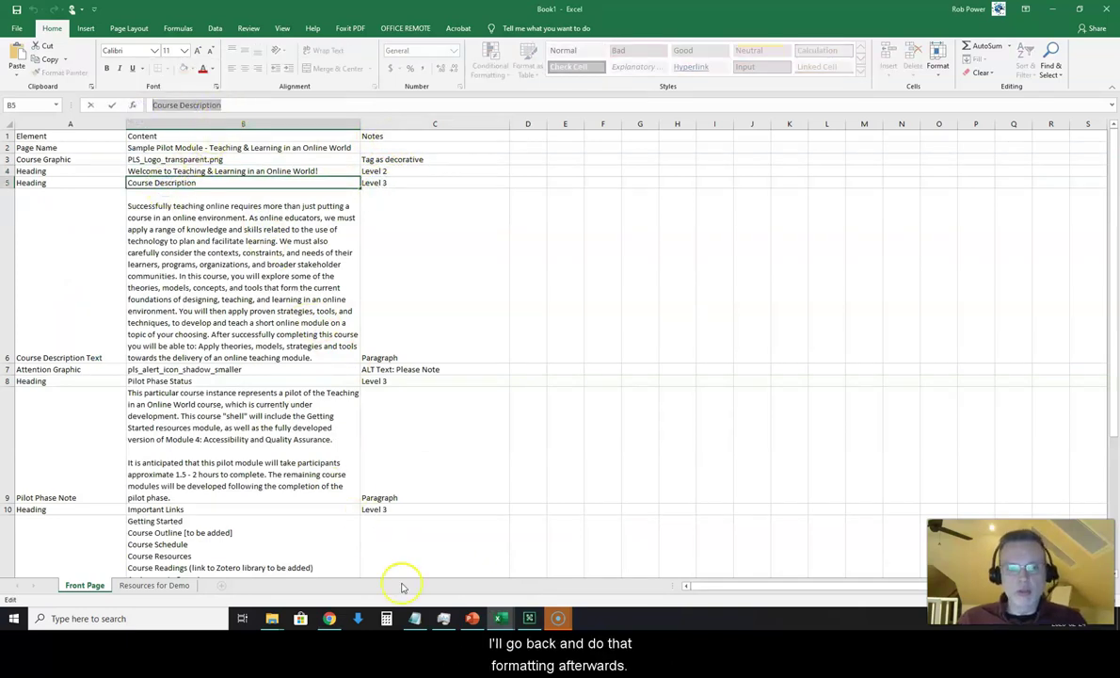
click(328, 618)
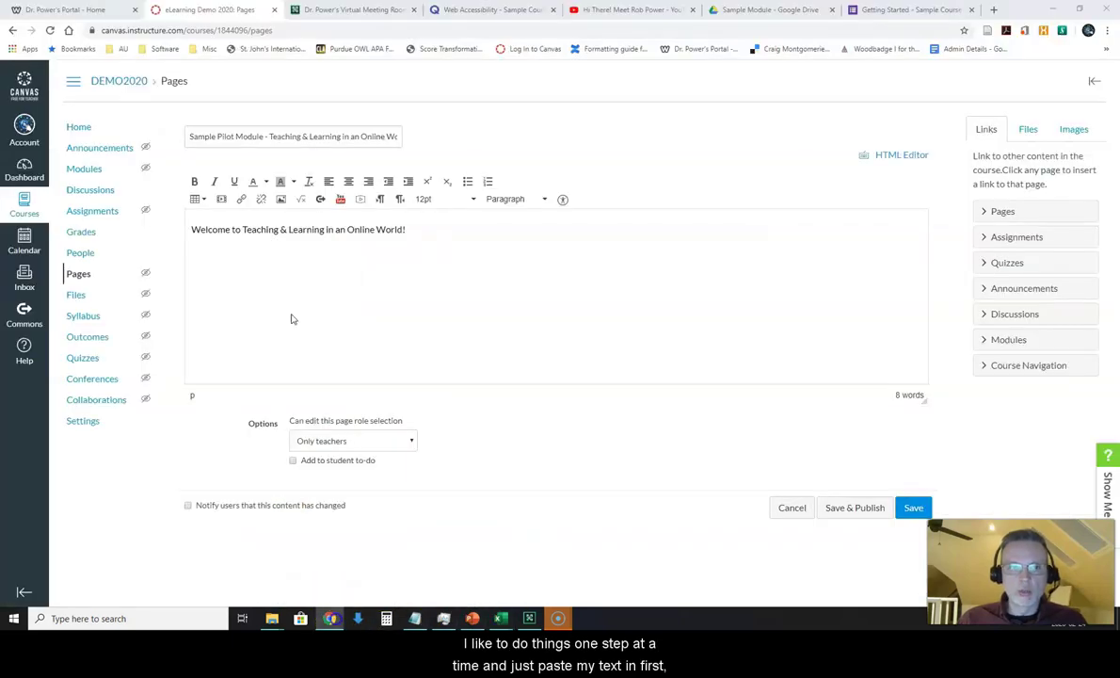
click(229, 252)
click(382, 242)
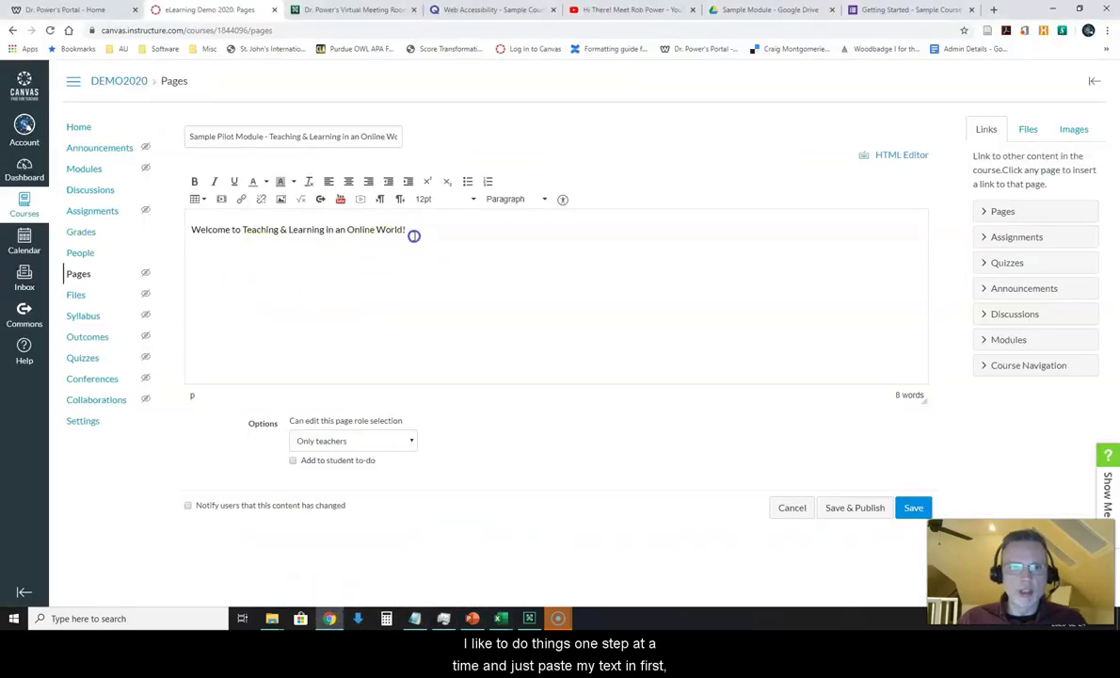
key(Return)
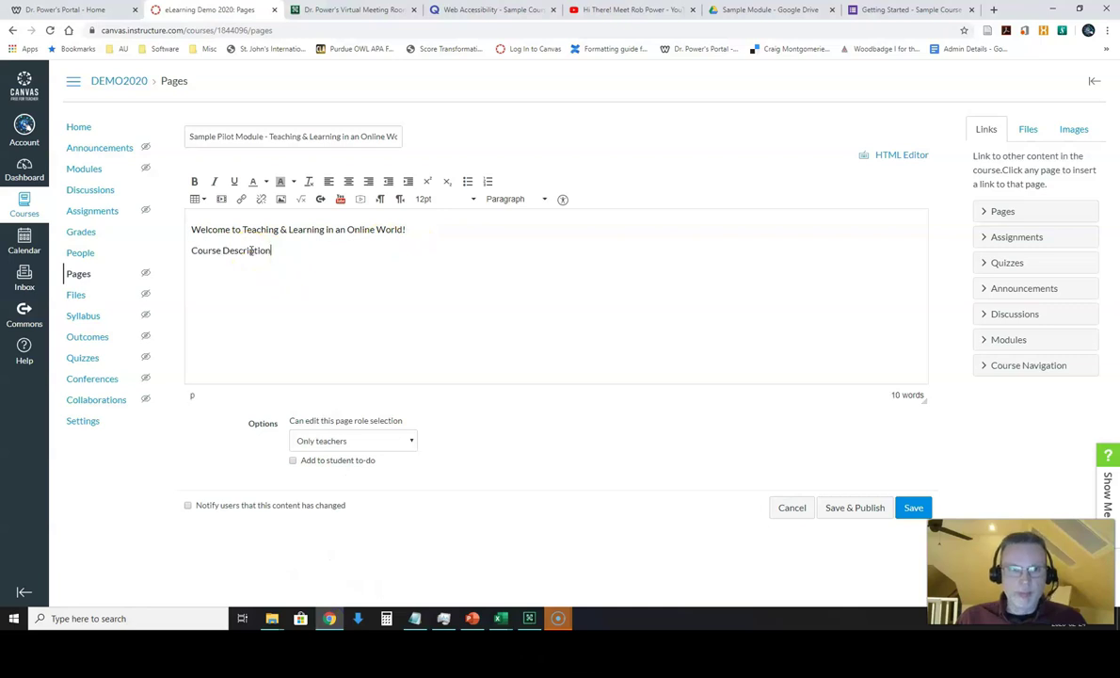
text(Course Description)
key(Return)
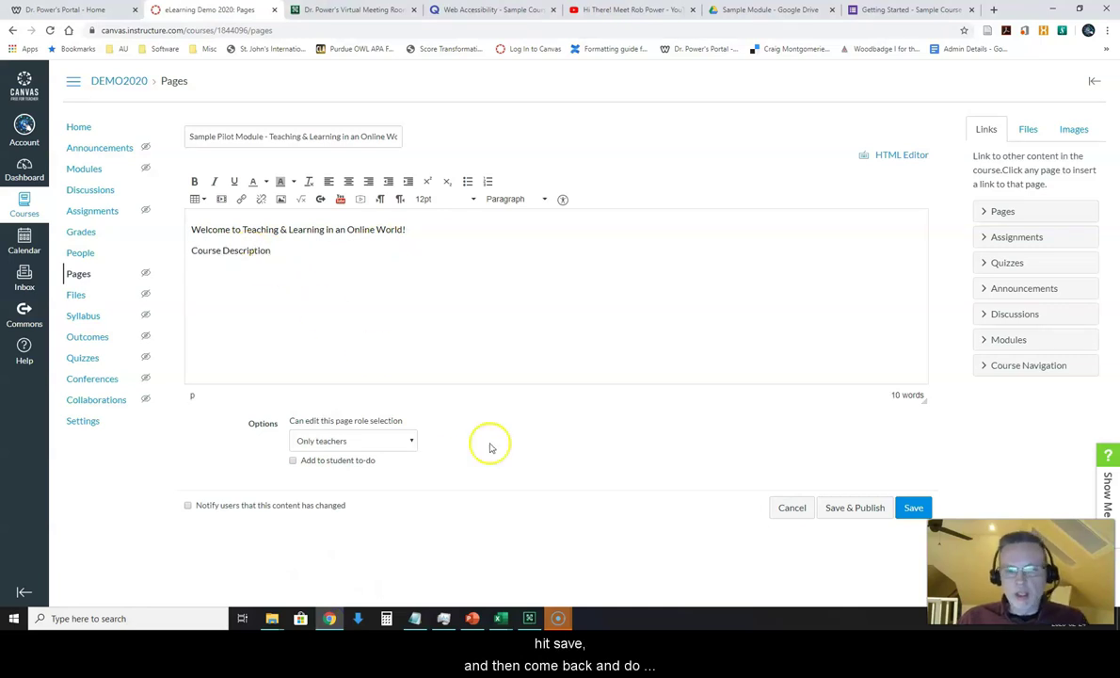
Step: Copy the full course description paragraph from Book1 cell B6
mouse_move(501, 617)
click(513, 583)
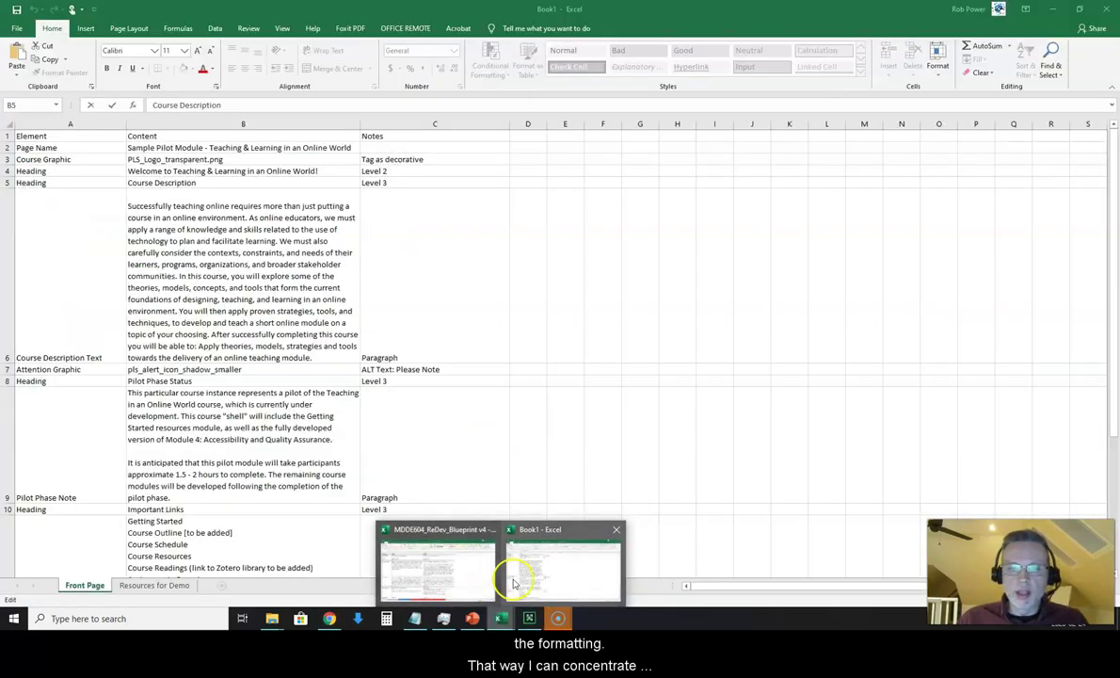
click(132, 213)
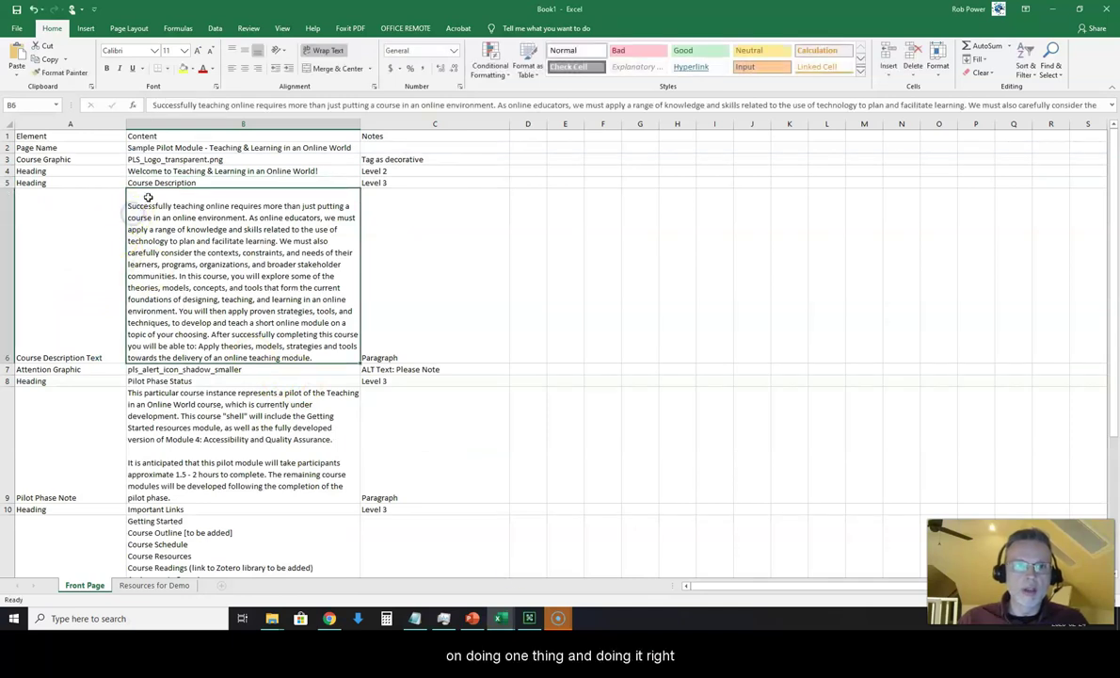
double_click(130, 209)
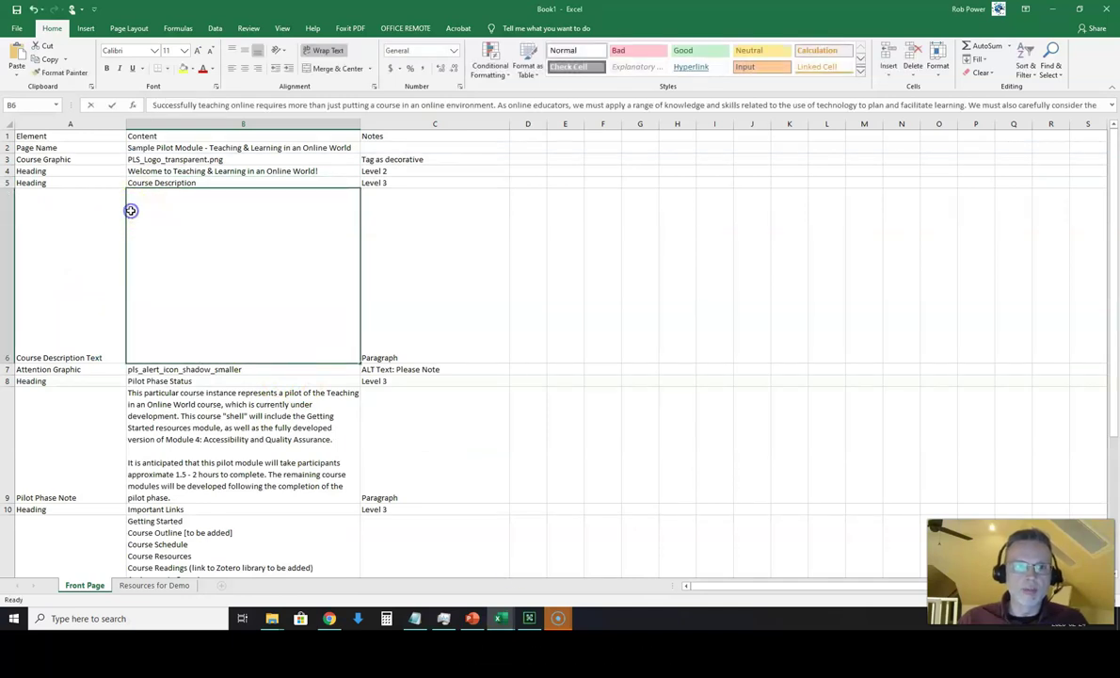
drag(129, 206, 339, 363)
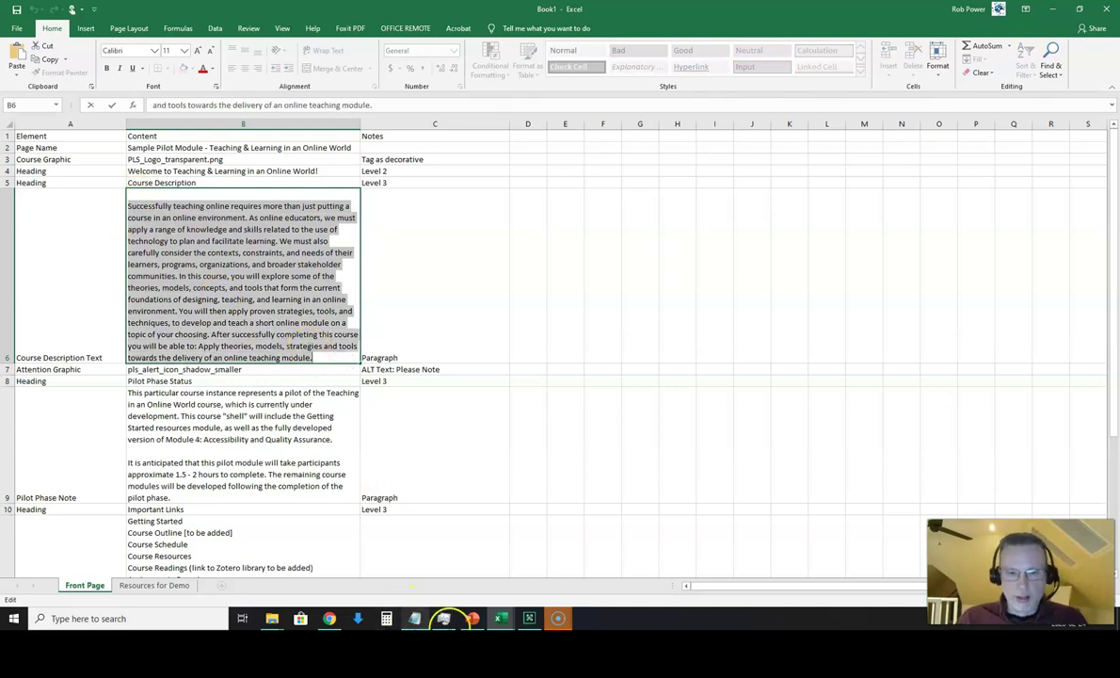
click(332, 619)
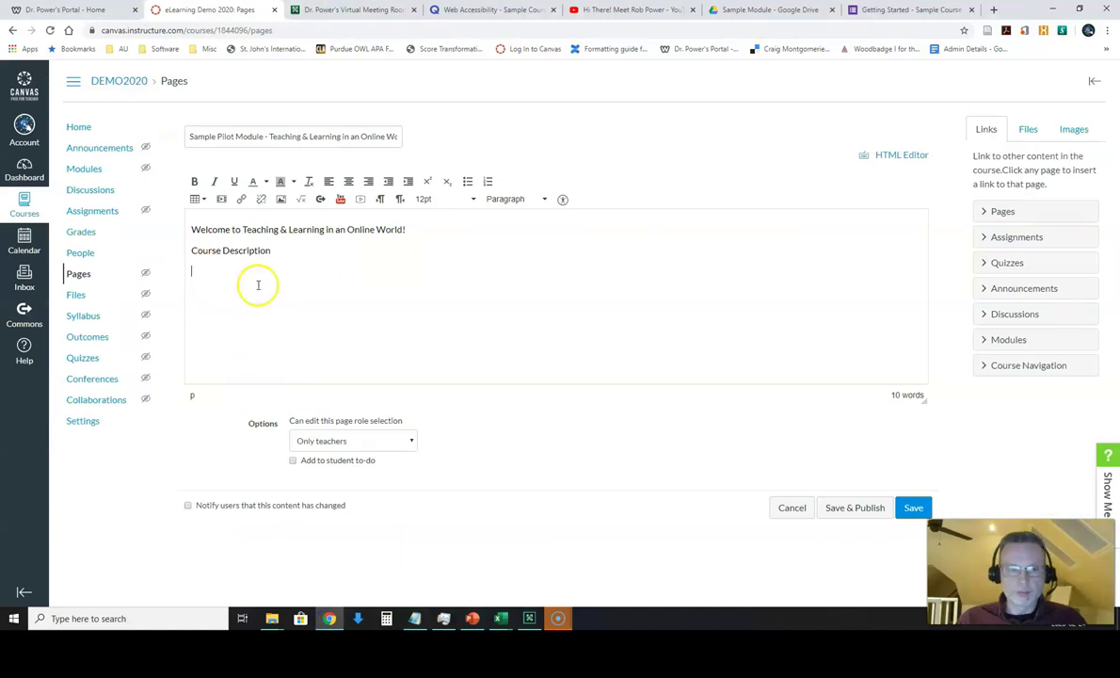
Step: Paste the course description, then the two pilot phase paragraphs copied from cell B9
text(Successfully teaching online requires more than just putting a course in an online environment. As online educators, we must apply a range of knowledge and skills related to the use of technology to plan and facilitate learning. We must also carefully consider the contexts, constraints, and needs of their learners, programs, organizations, and broader stakeholder communities. In this course, you will explore some of the theories, models, concepts and tools that form the current foundations of designing, teaching, and learning in an online environment. You will then apply proven strategies, tools, and techniques, to develop and teach a short online module on a topic of your choosing. After successfully completing this course you will be able to: Apply theories, models, strategies and tools towards the delivery of an online teaching module.)
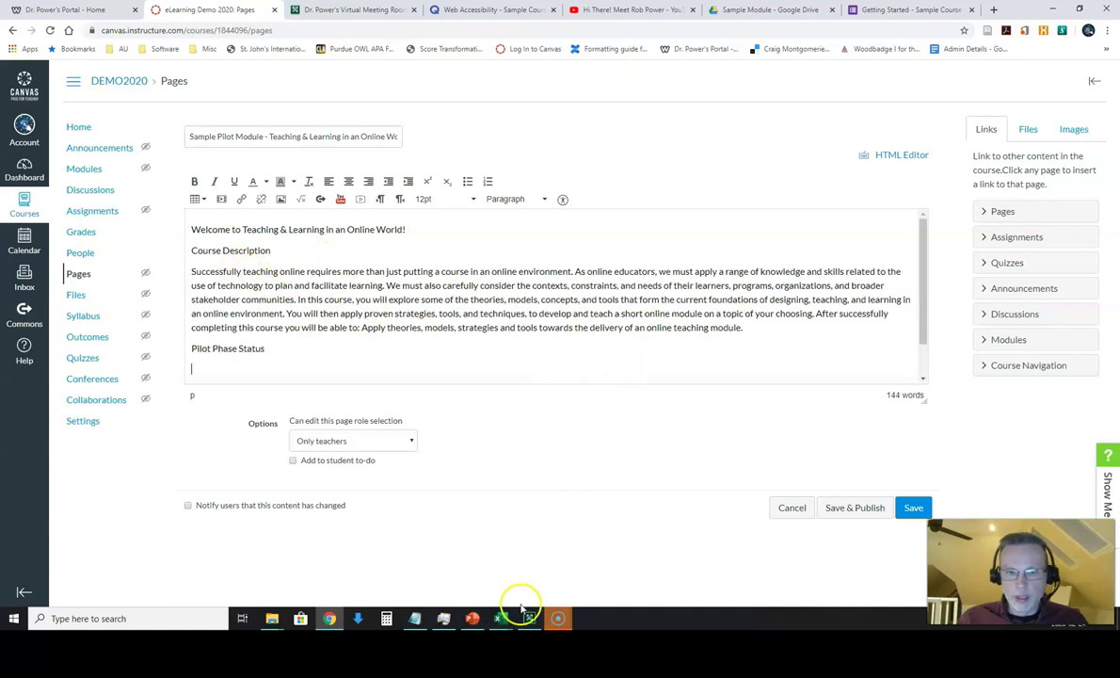
mouse_move(513, 615)
click(518, 579)
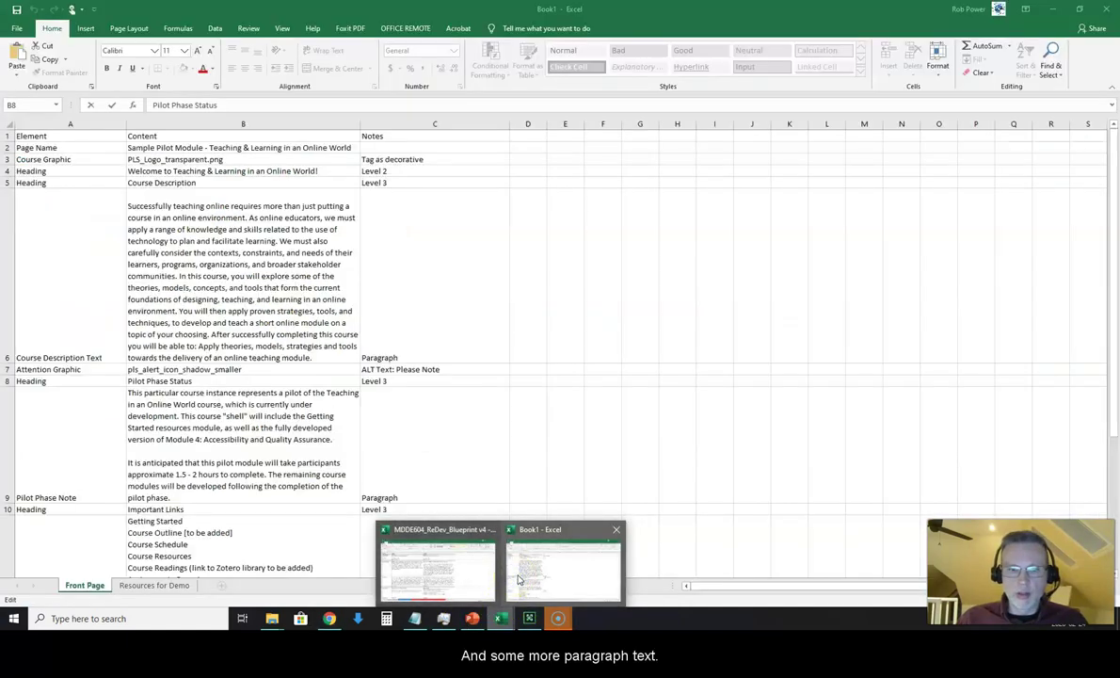
click(146, 398)
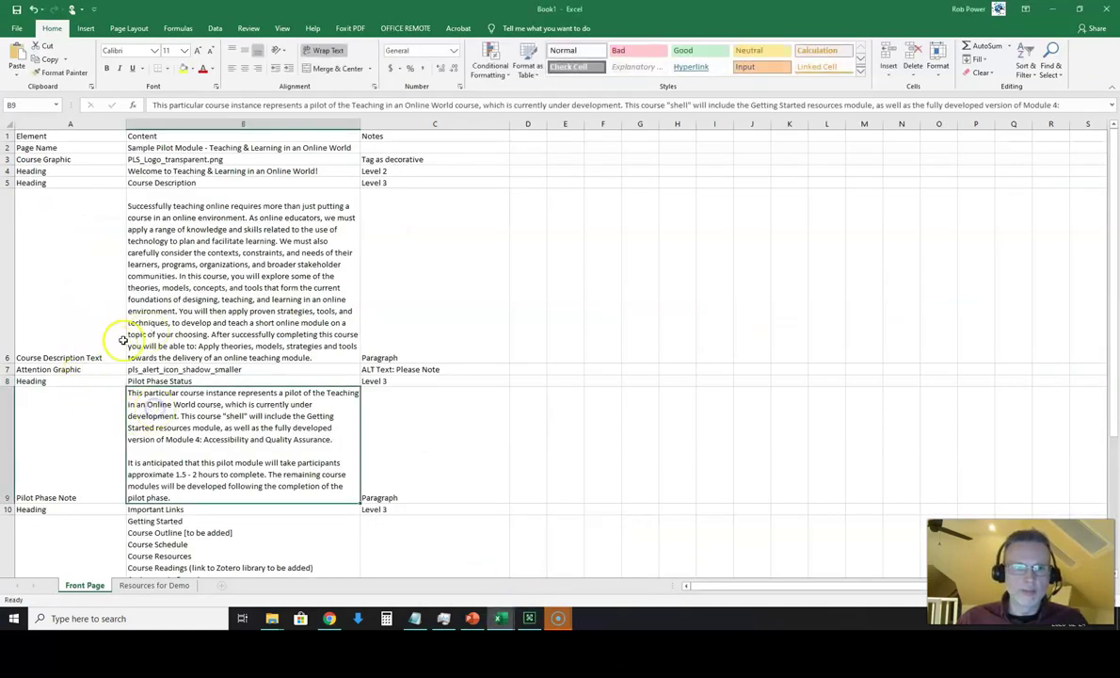
double_click(179, 399)
click(131, 396)
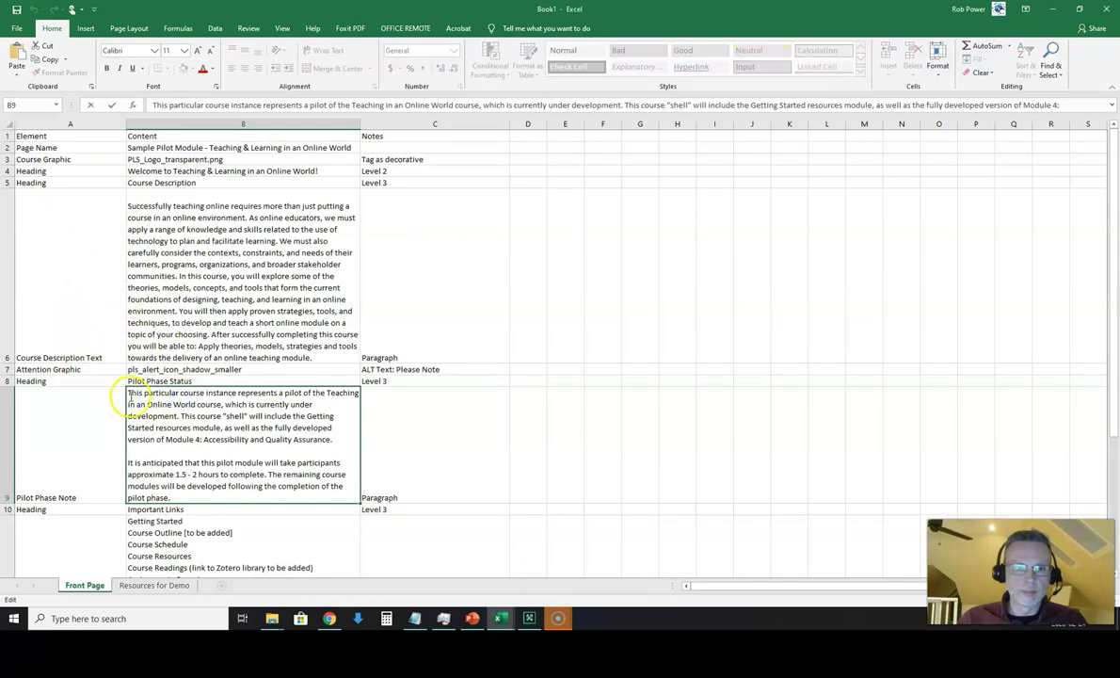
drag(129, 395, 257, 497)
key(ctrl+c)
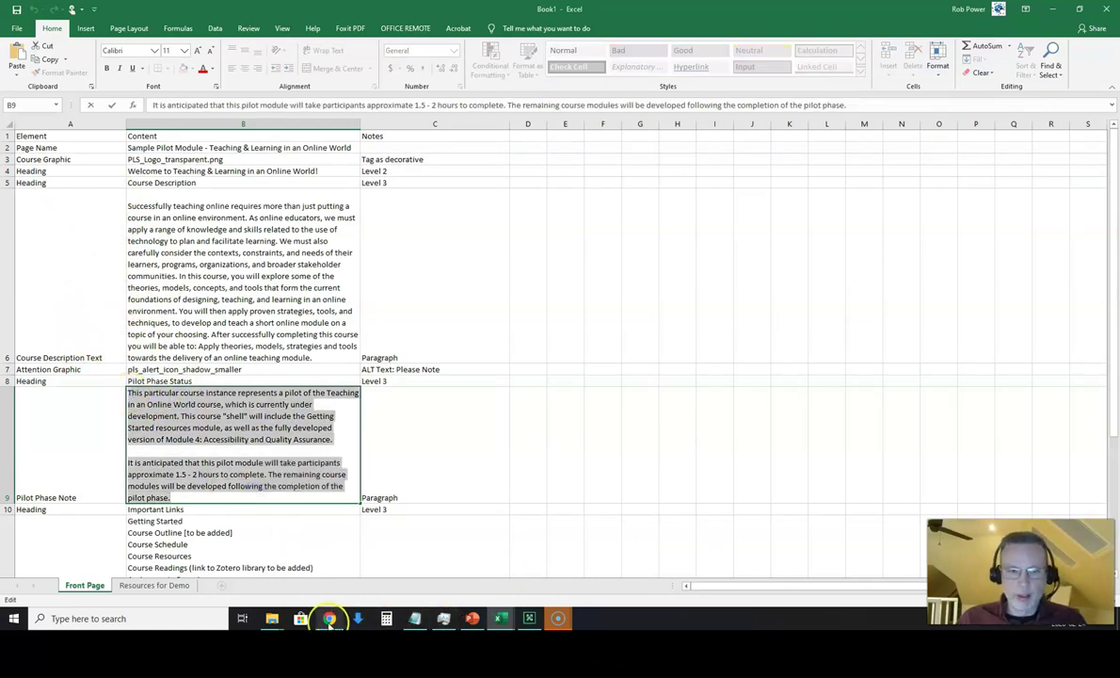
click(329, 618)
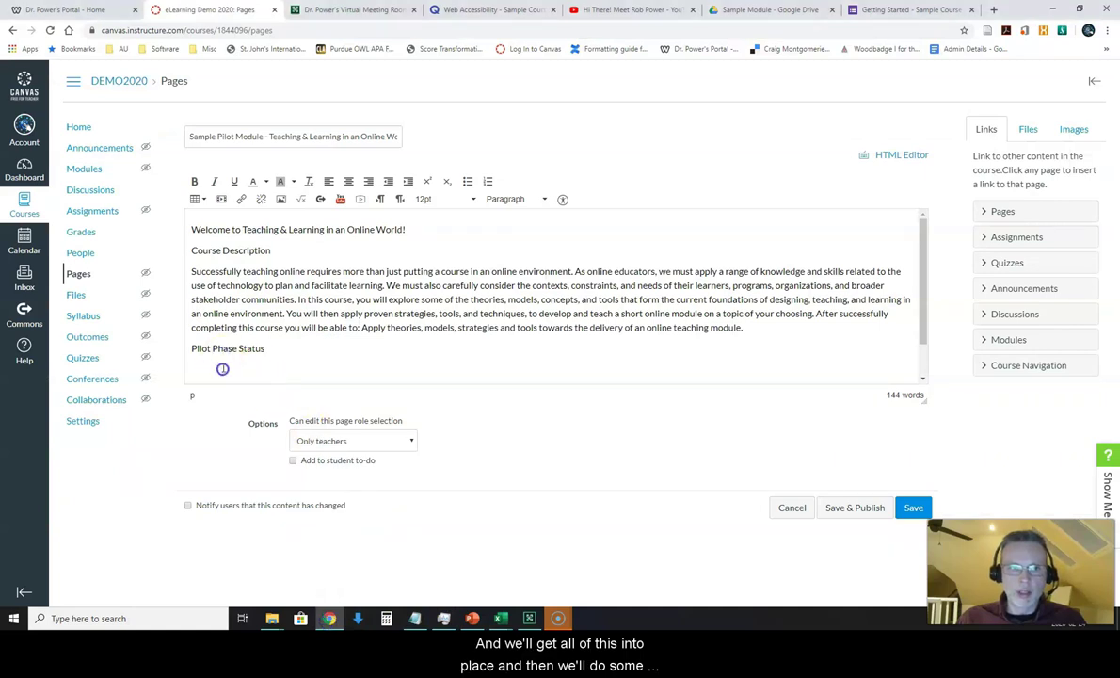
key(ctrl+v)
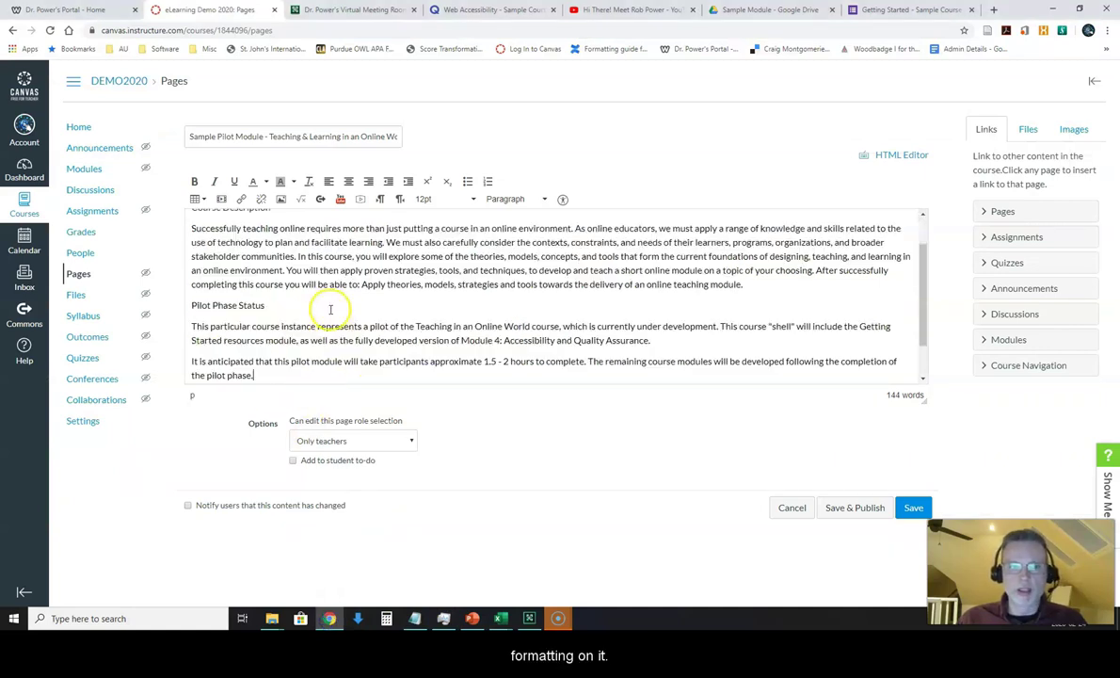
Step: Type a 'Heading' line in the page body with a new line after it
key(alt+Tab)
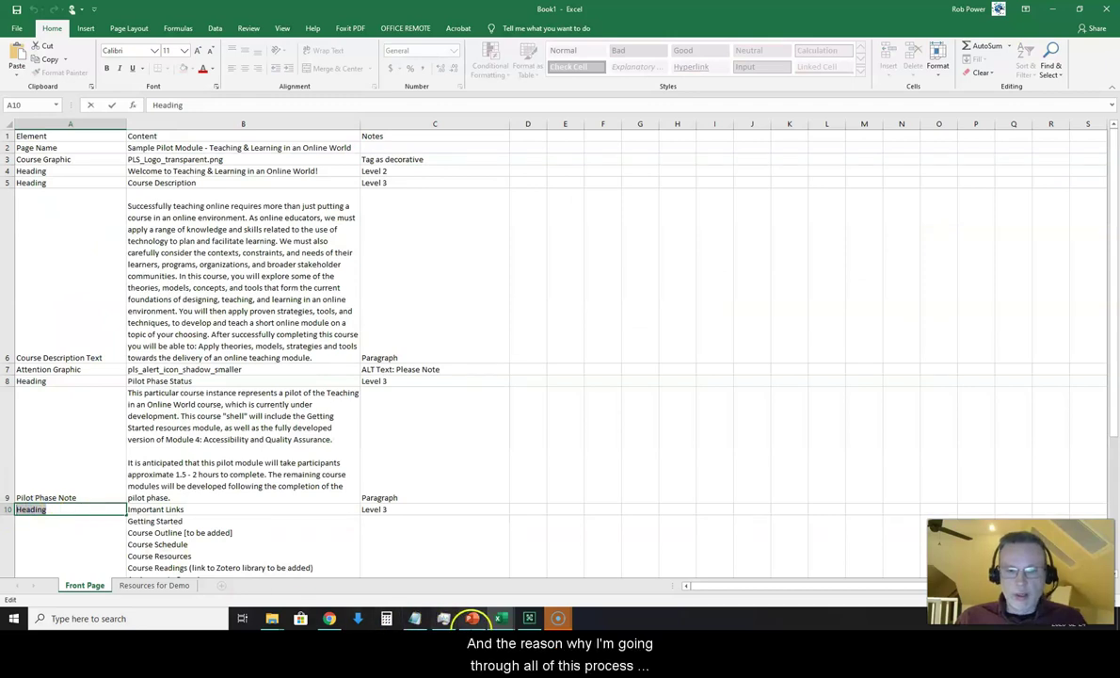
mouse_move(330, 618)
click(339, 572)
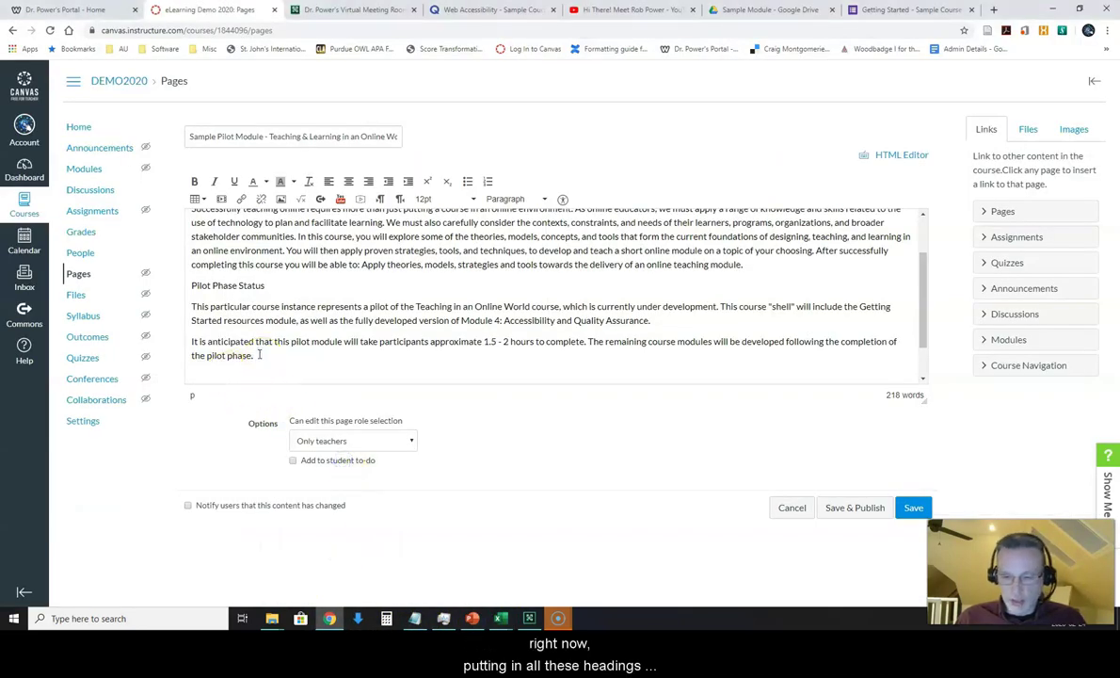
text(Heading)
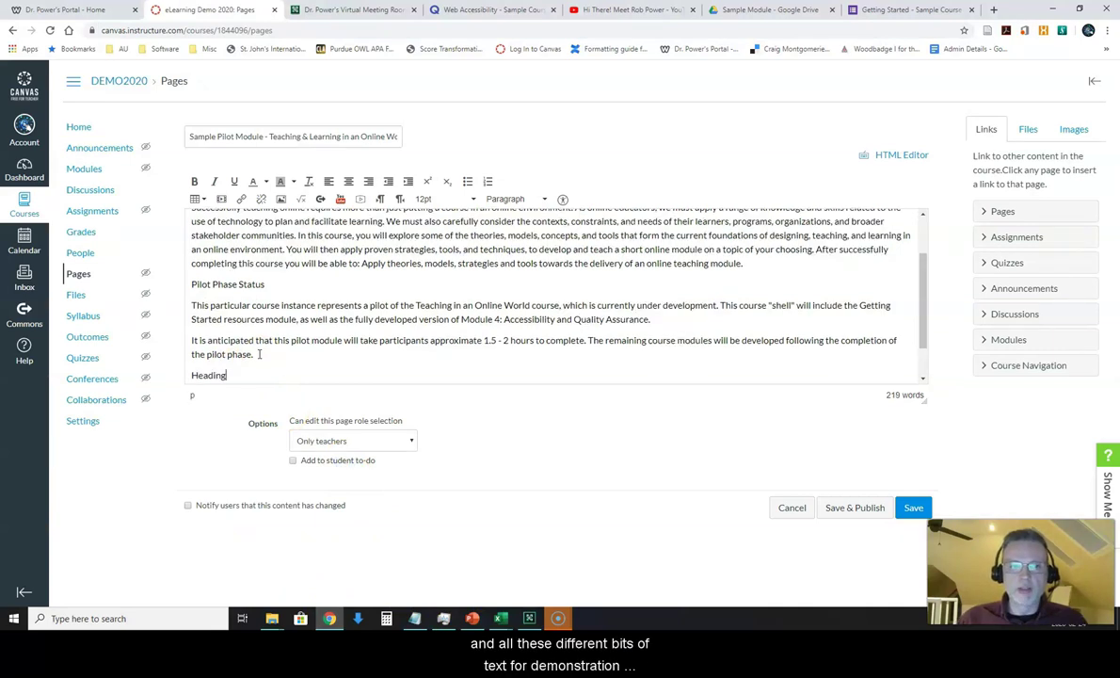
key(Return)
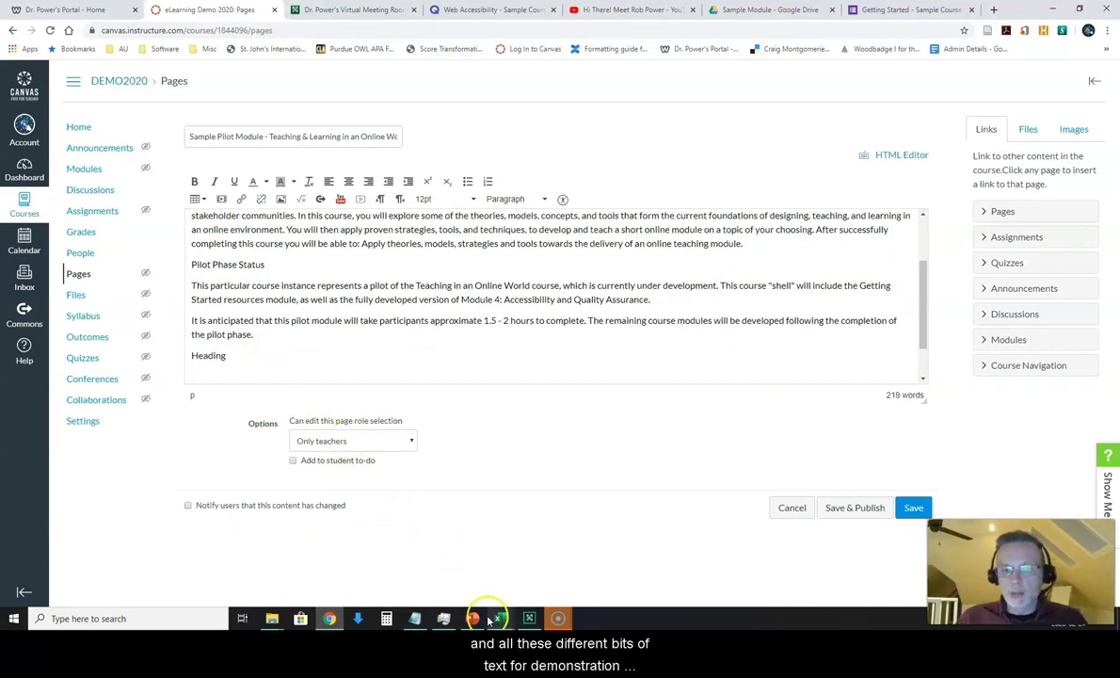
Step: Paste the course items, Getting Started through Sharing Module Links, from cell B11 below Heading
mouse_move(494, 626)
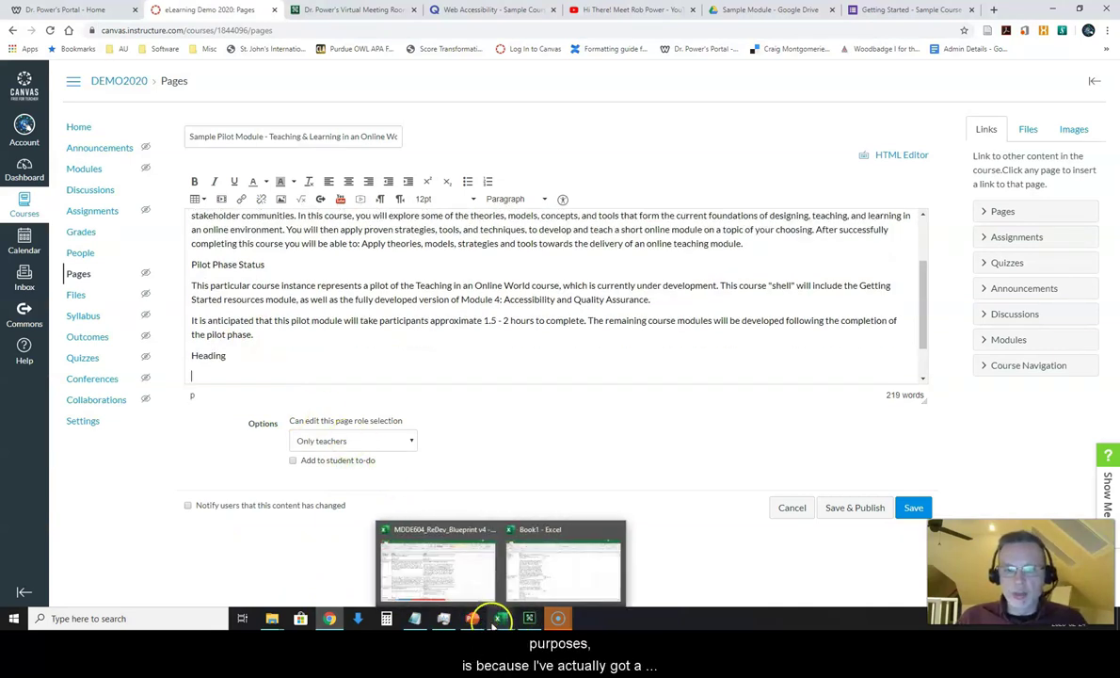
click(508, 578)
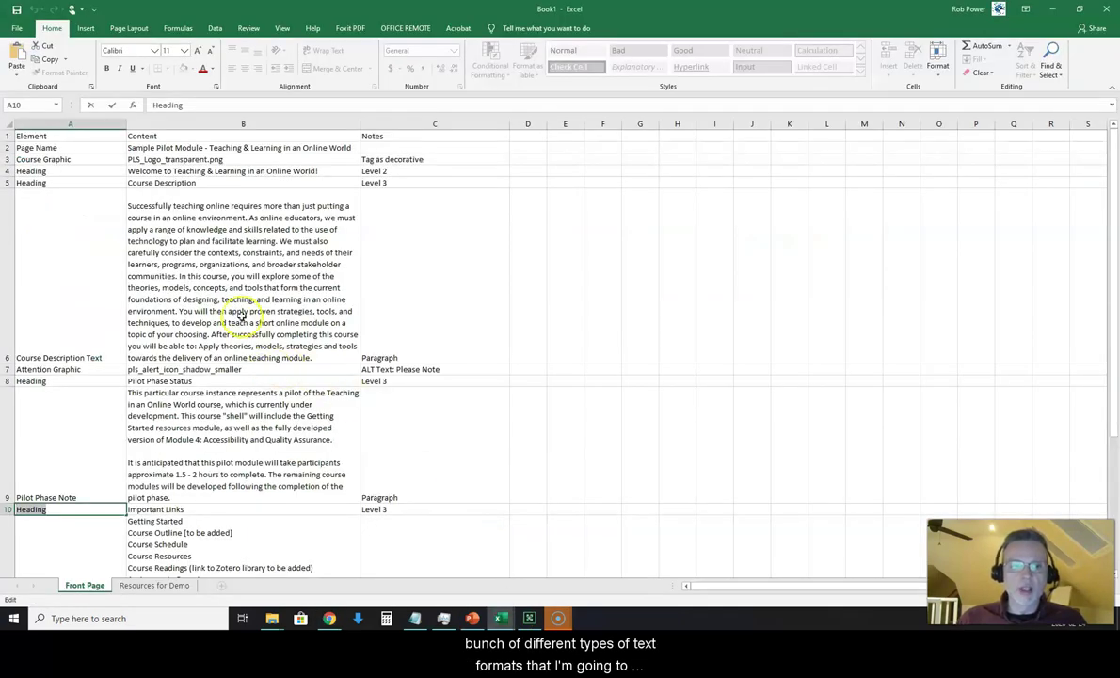
scroll(226, 311, down, 3)
click(165, 158)
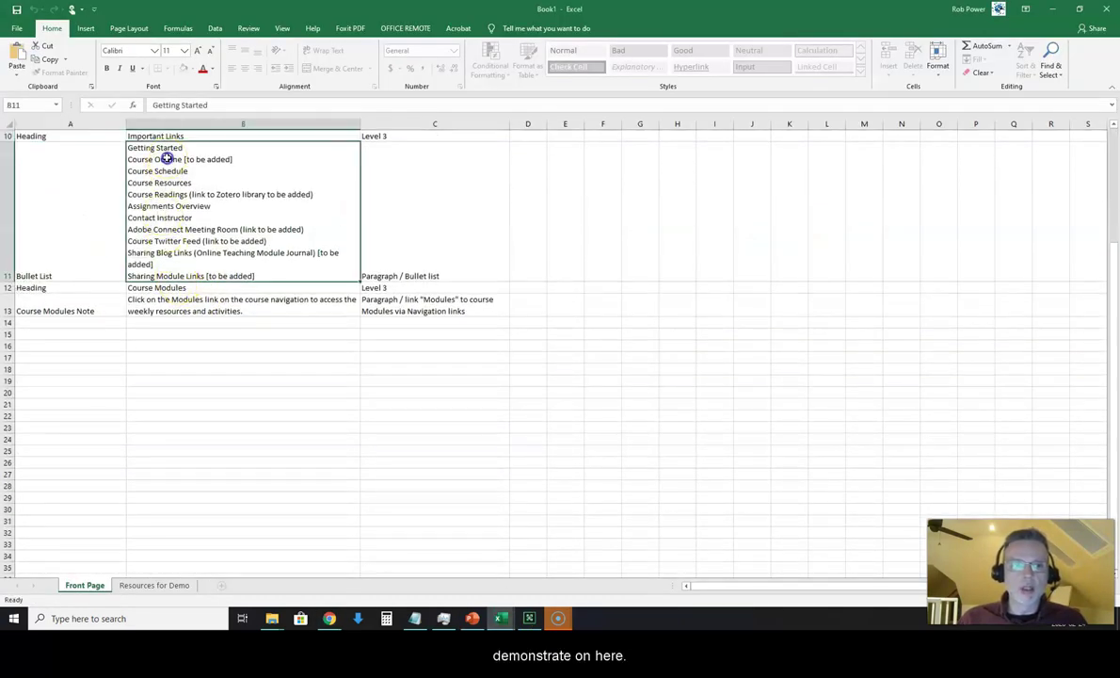
double_click(166, 158)
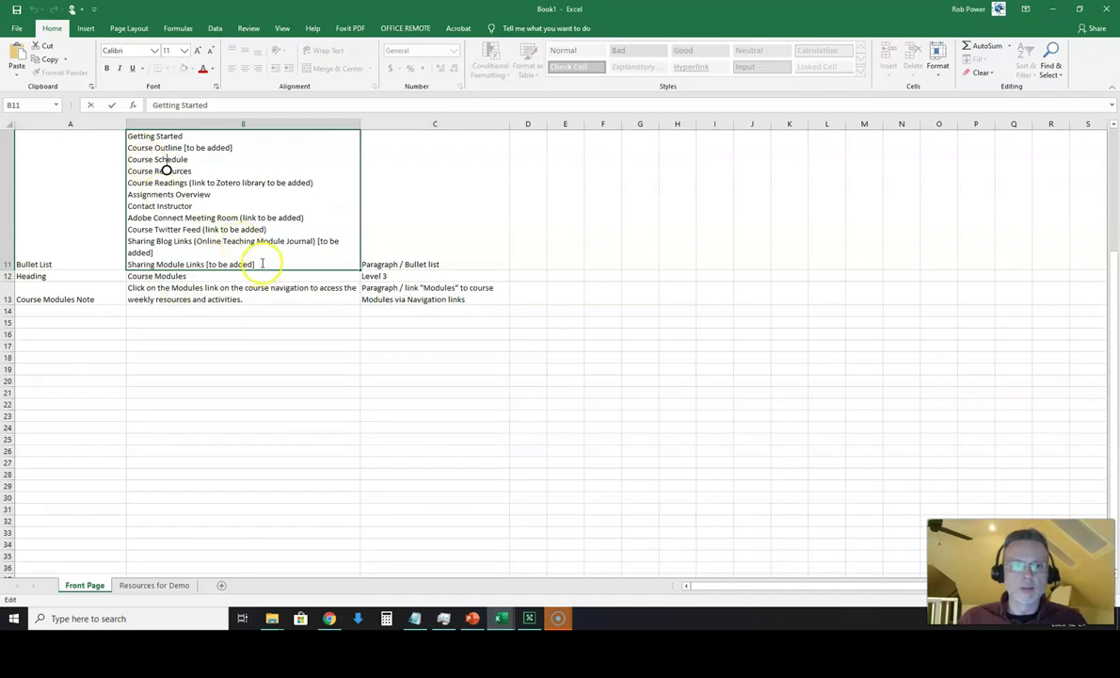
drag(263, 263, 118, 140)
key(ctrl+c)
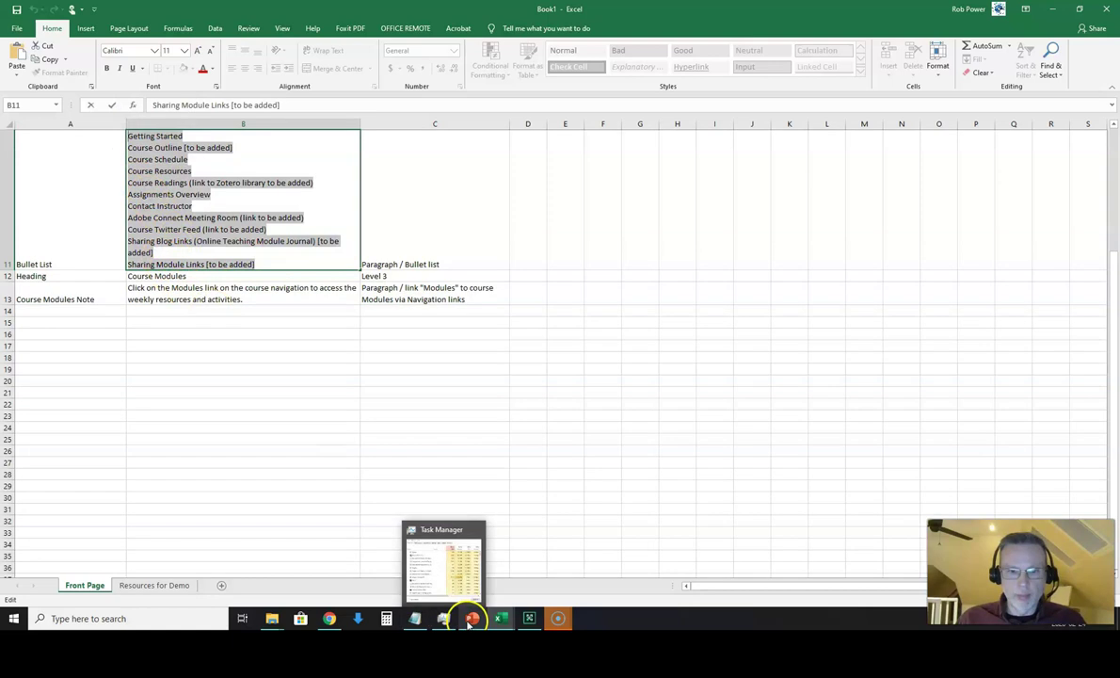
click(329, 618)
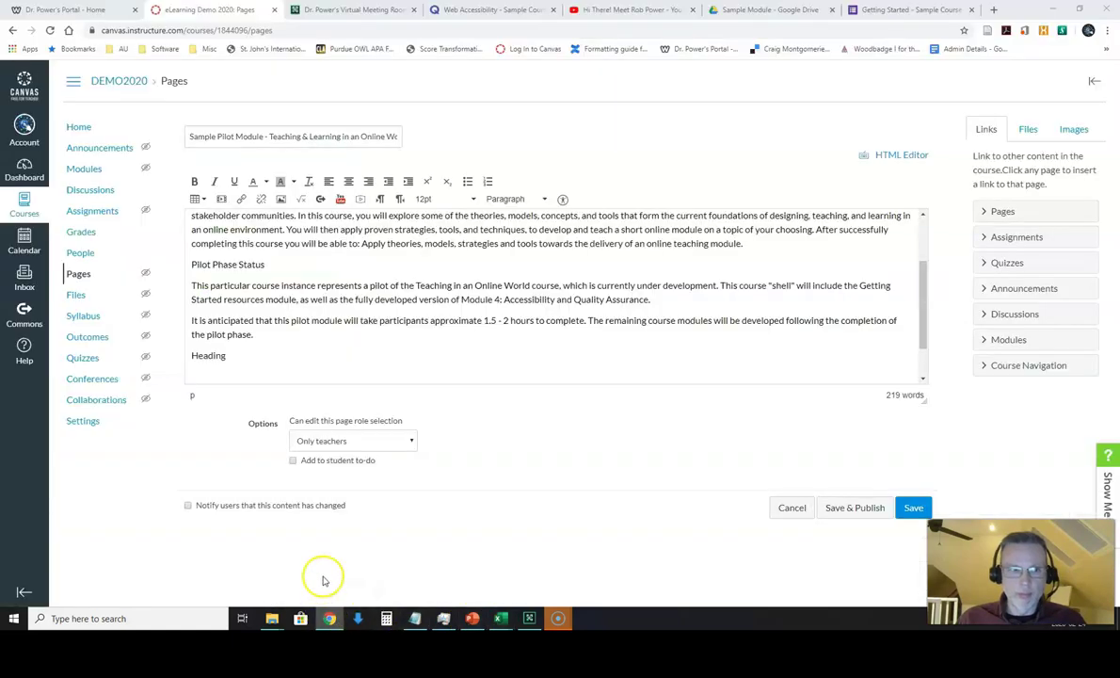
click(209, 376)
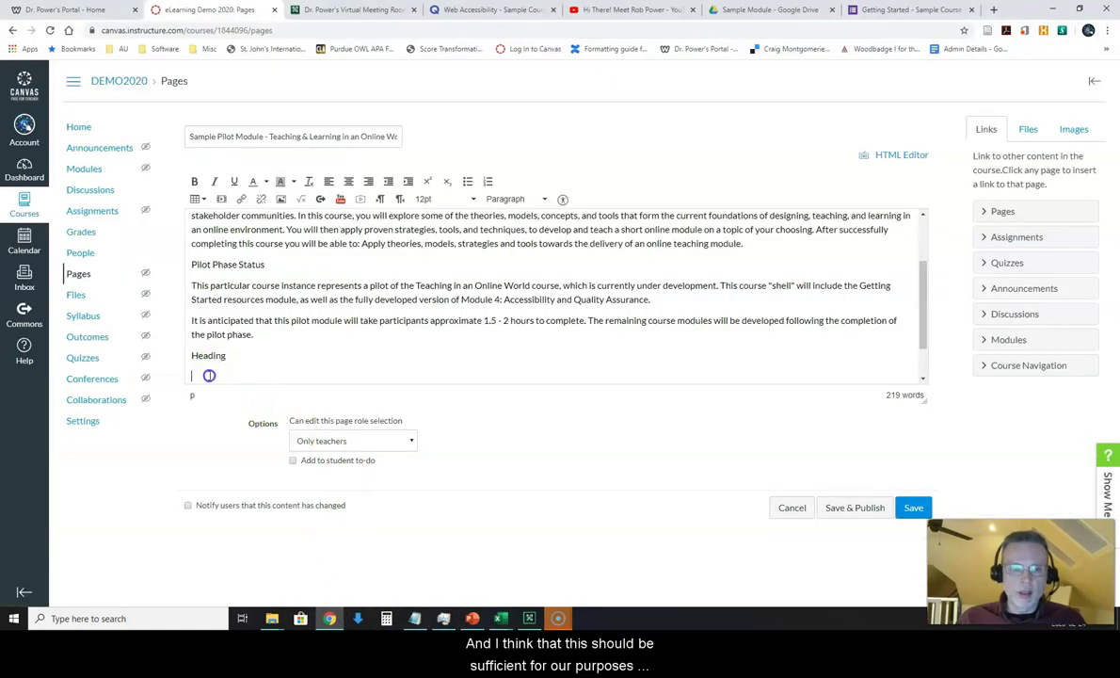
key(ctrl+v)
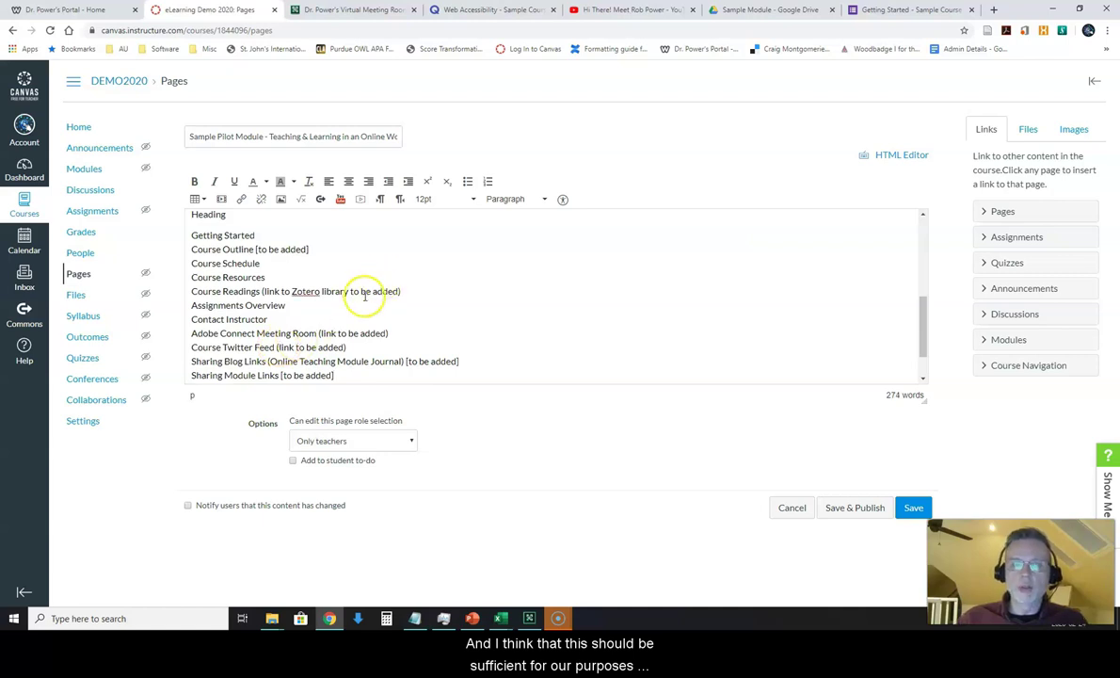
scroll(576, 274, up, 3)
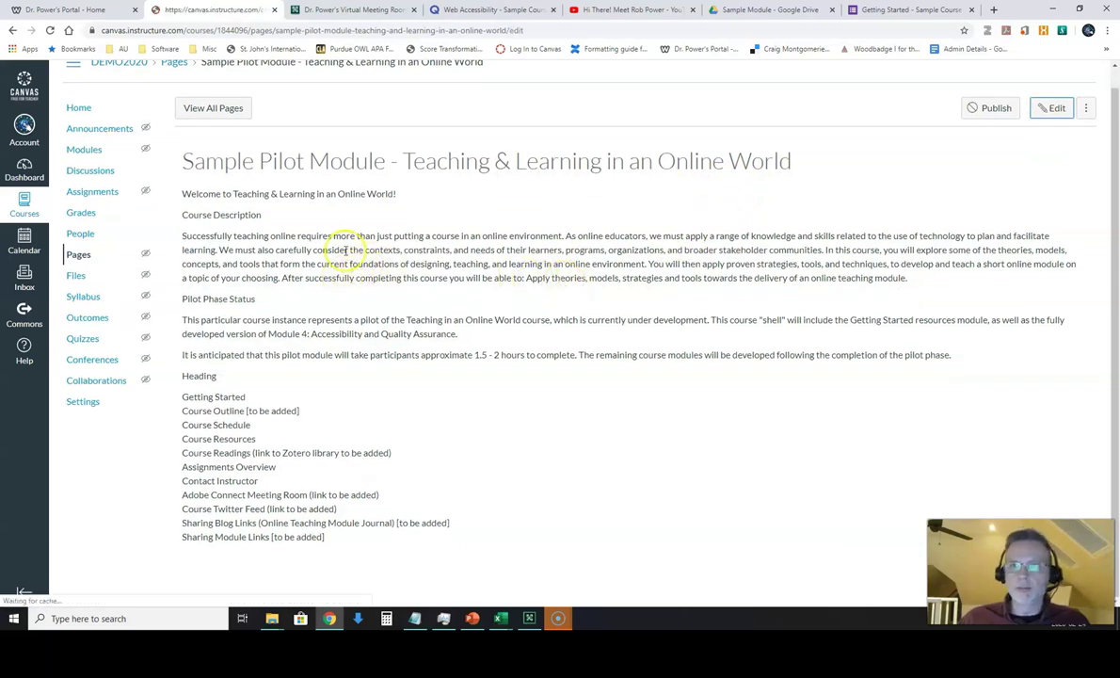
Step: Check Book1's Notes column, which marks the Welcome line as a Level 2 heading
mouse_move(489, 618)
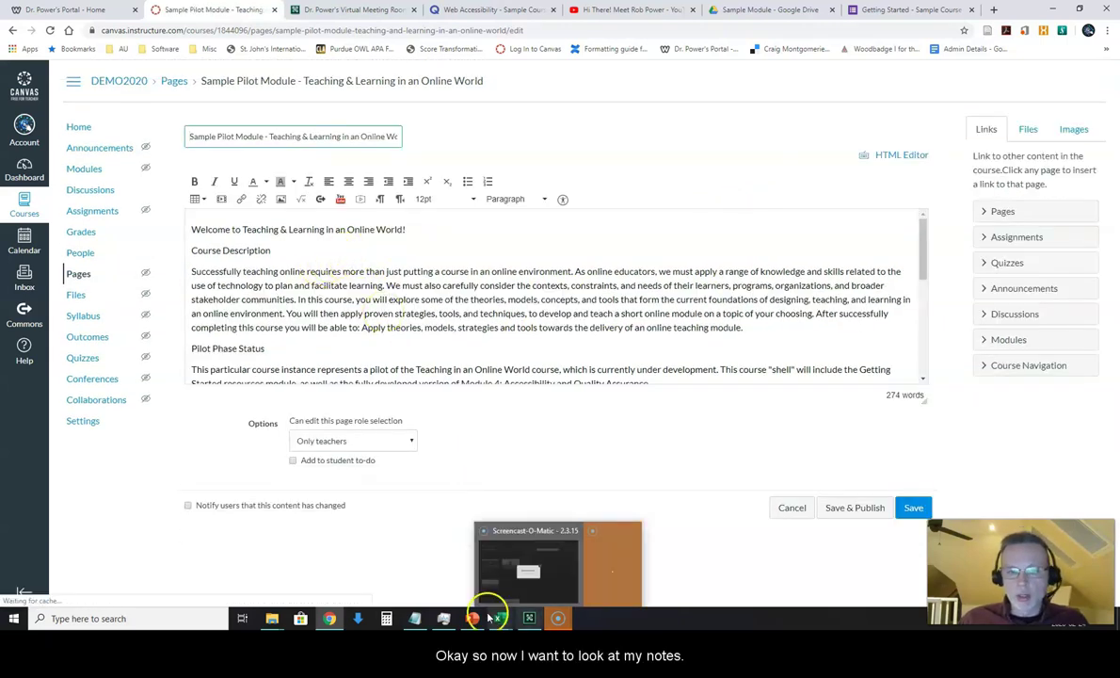
click(544, 577)
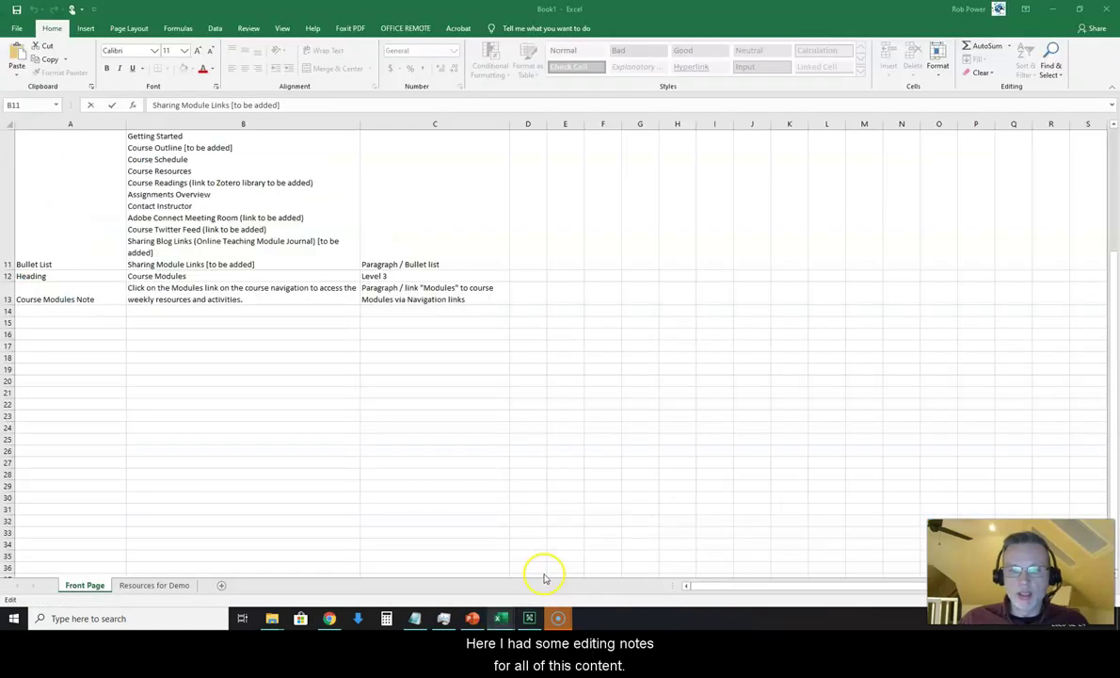
click(460, 220)
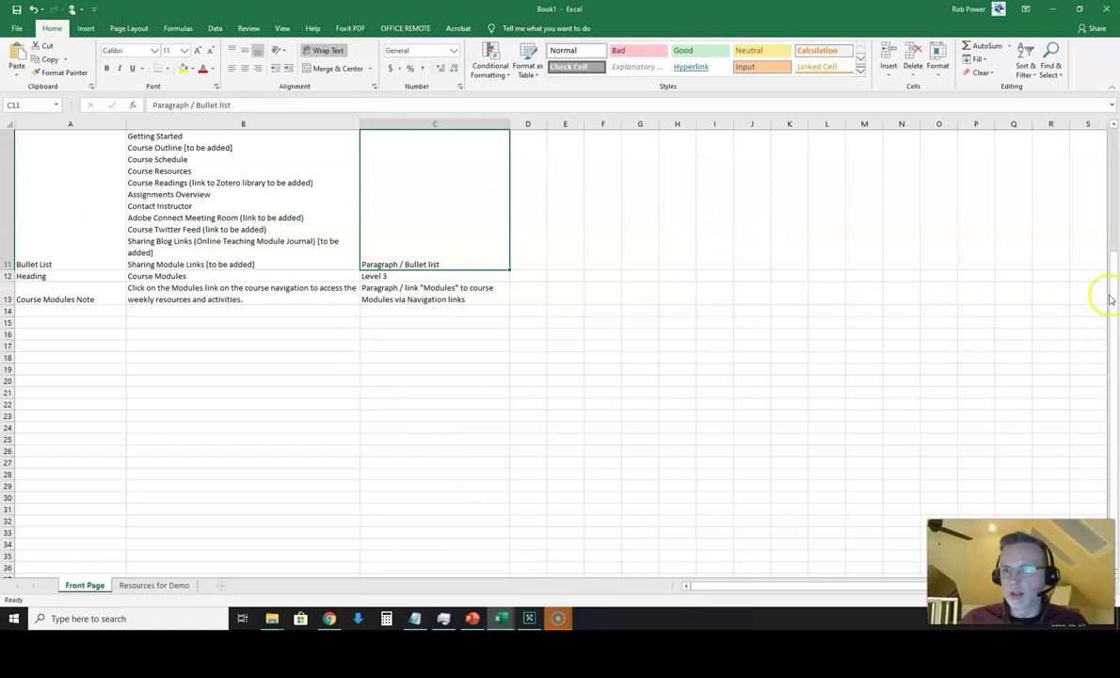
drag(1110, 282, 1084, 139)
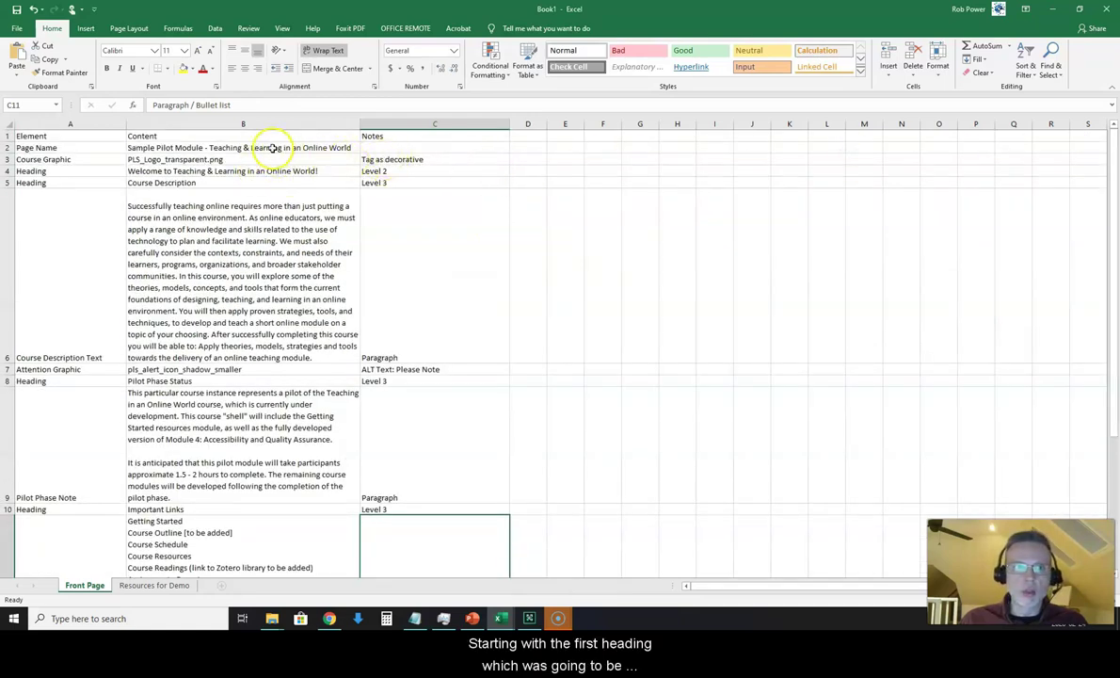
click(159, 171)
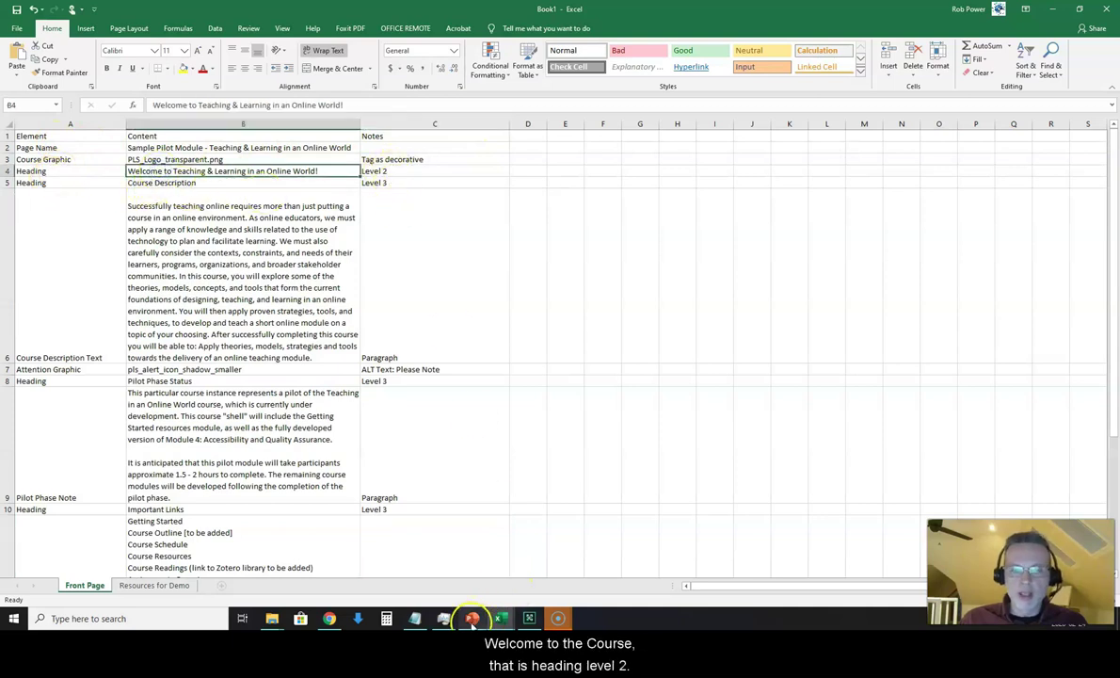
click(329, 619)
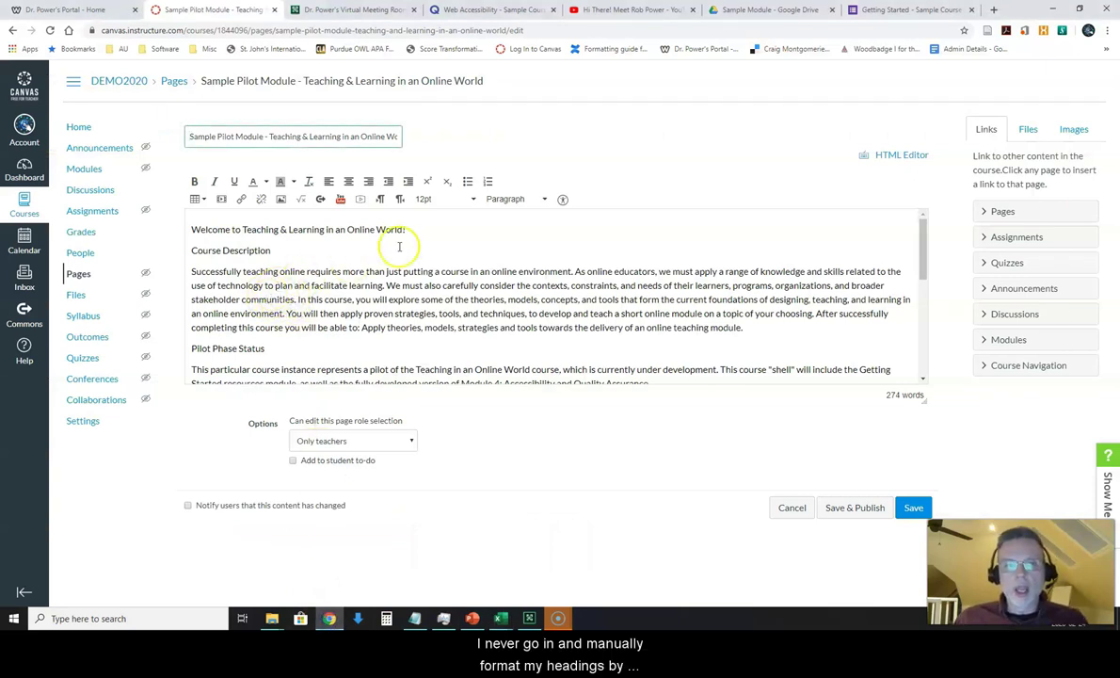
Step: Format the 'Welcome to Teaching & Learning in an Online World!' line as Header 2
drag(425, 228, 186, 224)
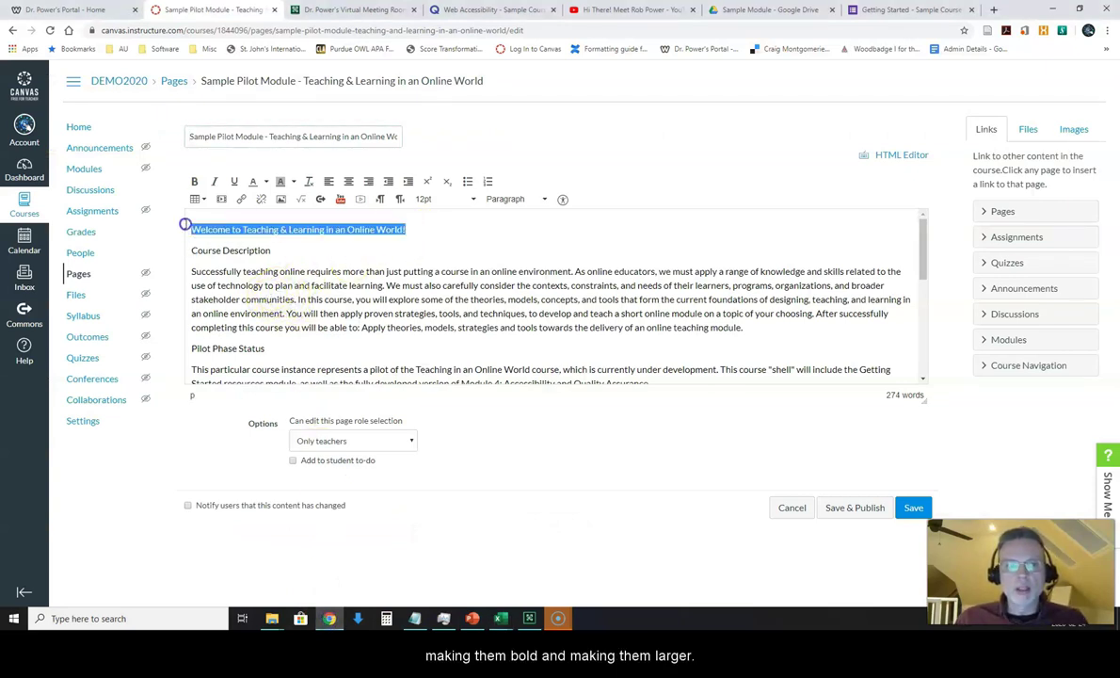
click(524, 201)
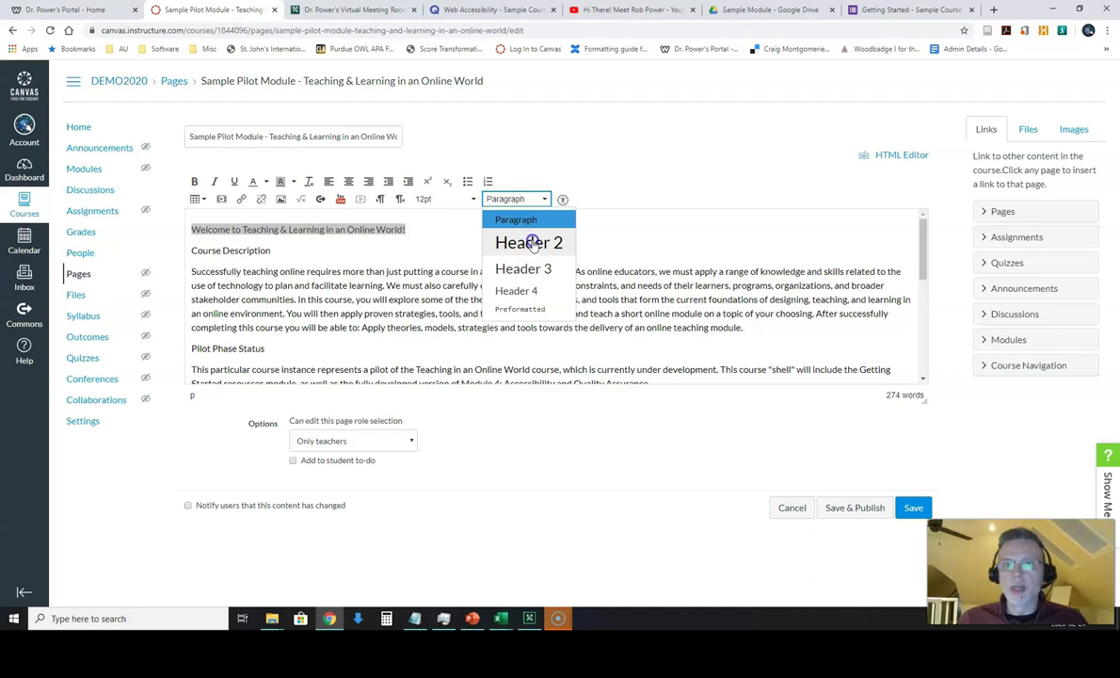
click(531, 243)
Step: Make the Course Description line a Header 3 heading
drag(269, 258, 174, 248)
click(171, 266)
click(223, 261)
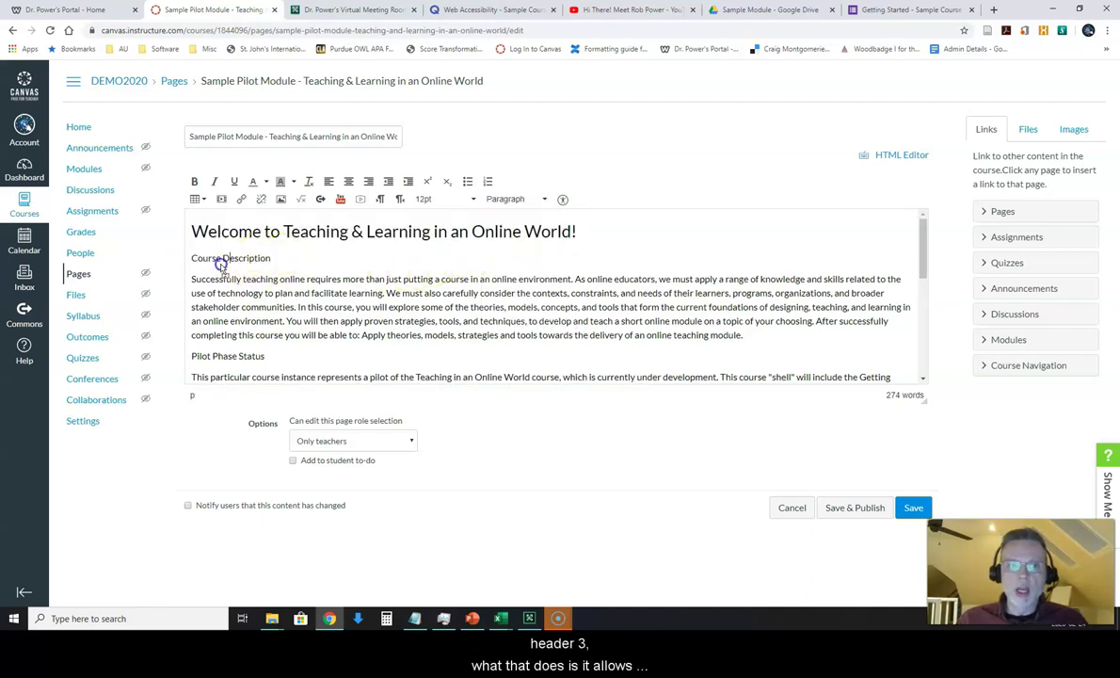
click(278, 258)
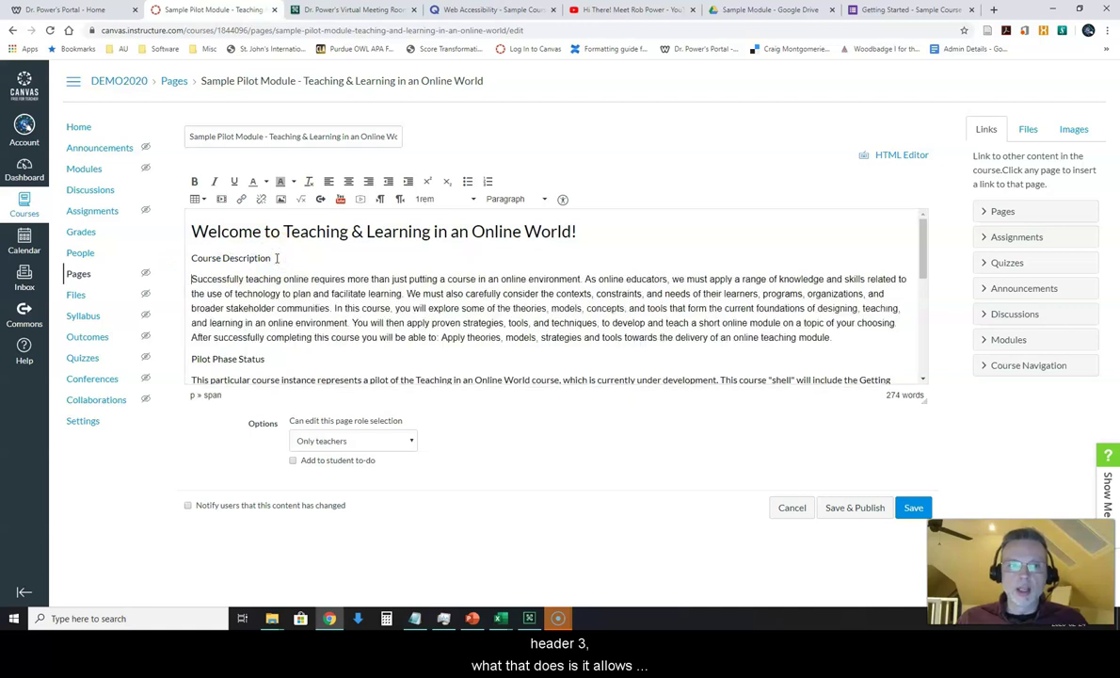
drag(277, 258, 184, 257)
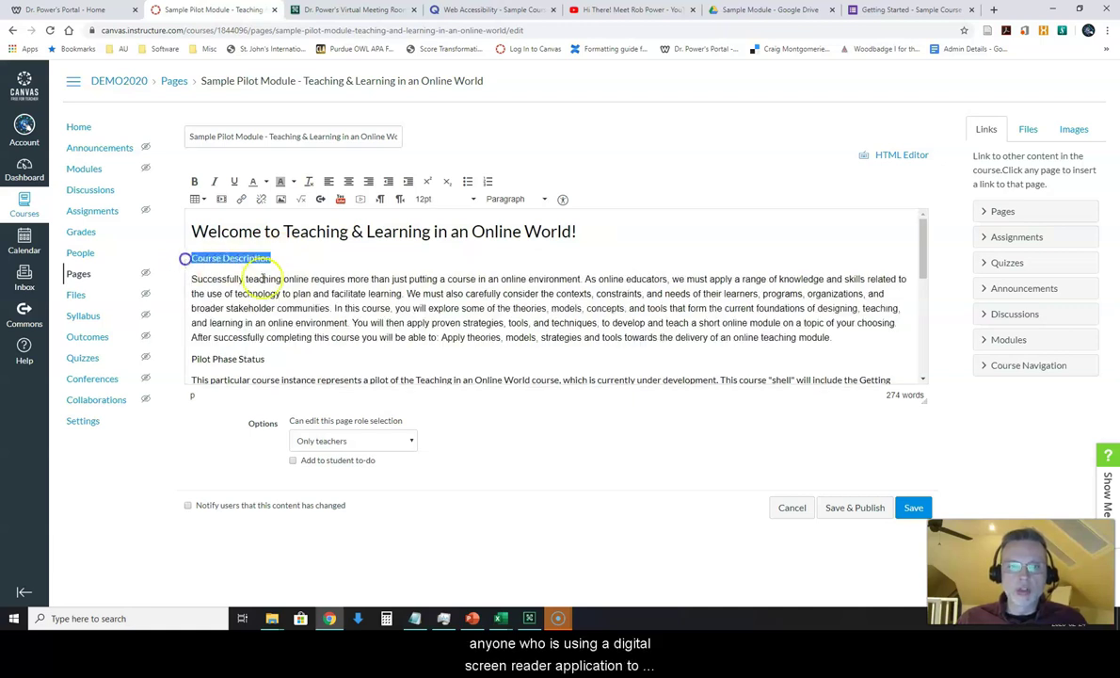
click(517, 201)
click(529, 267)
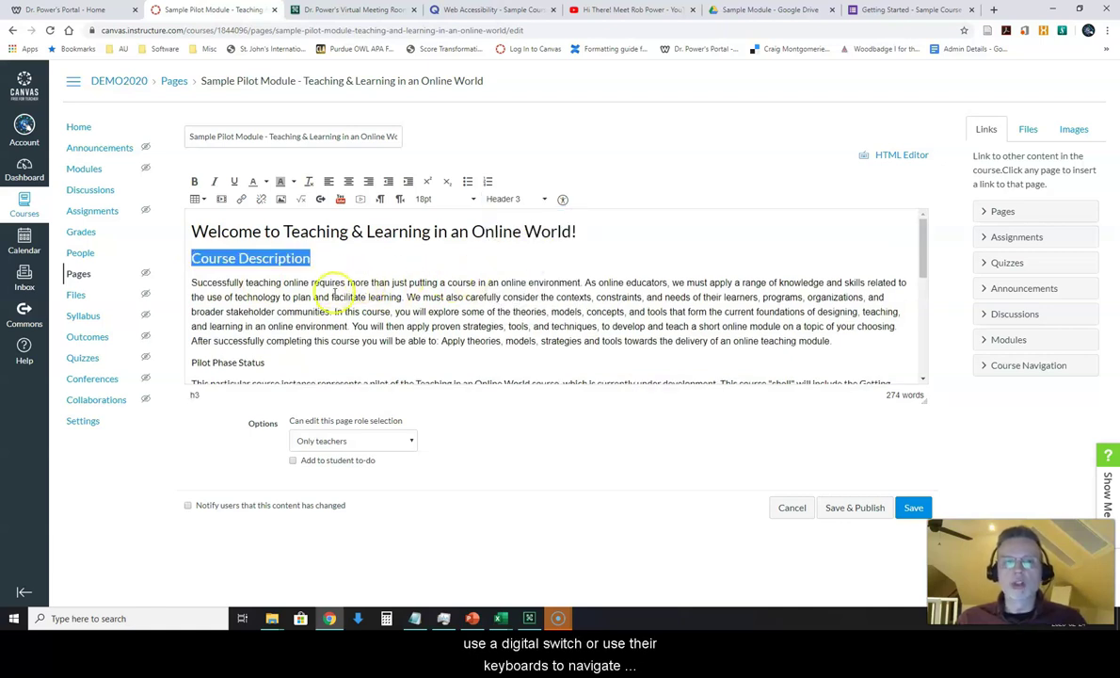
click(337, 293)
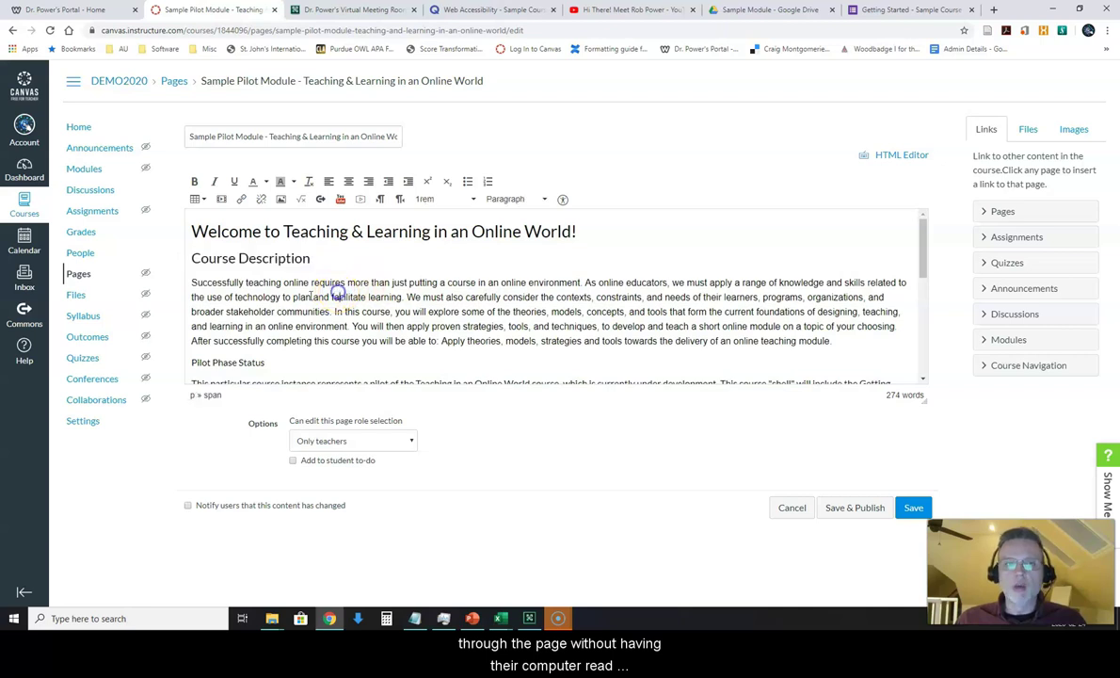
Step: Make the Pilot Phase Status line a Header 3 heading
scroll(275, 290, down, 1)
scroll(275, 293, up, 2)
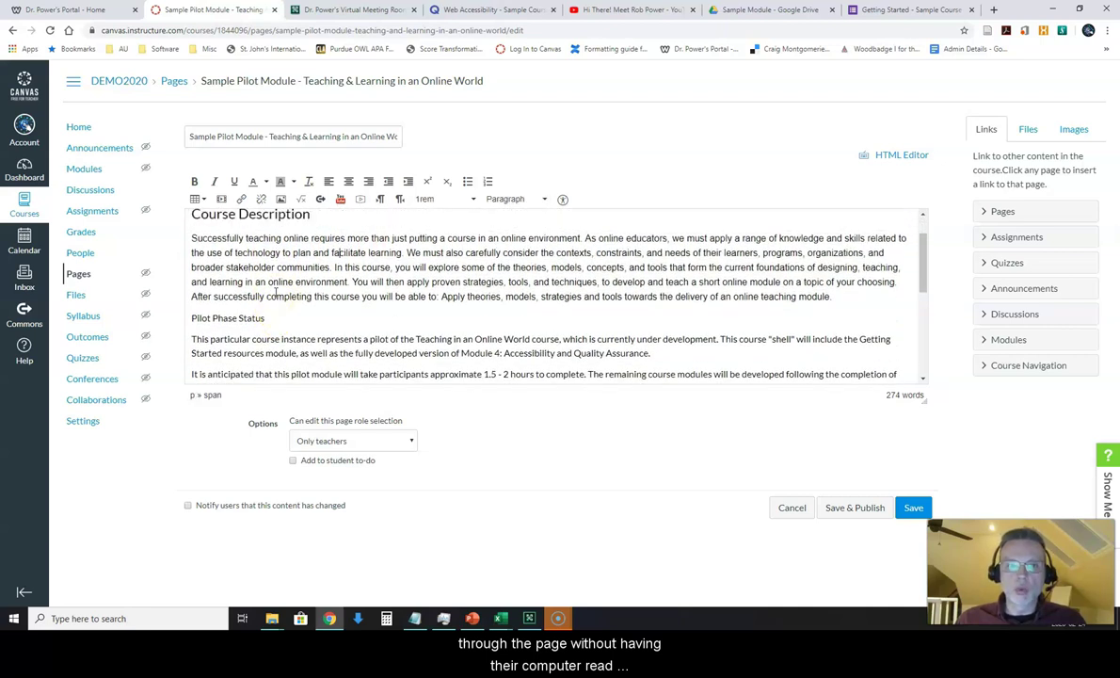
scroll(278, 295, up, 1)
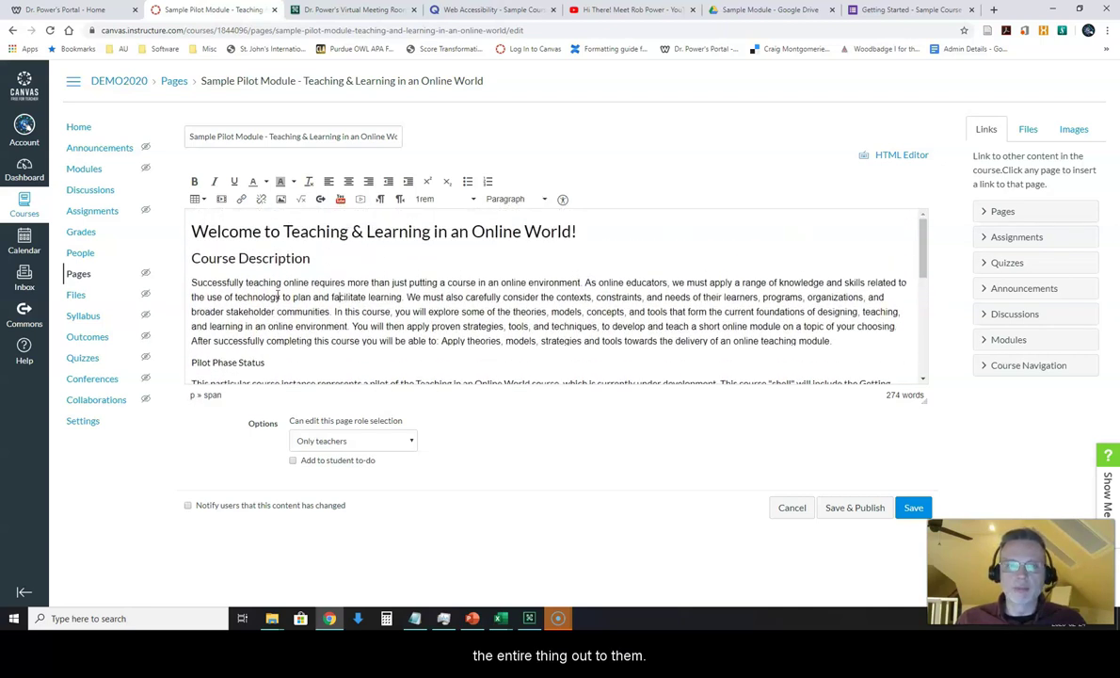
scroll(278, 297, down, 2)
drag(278, 298, 189, 304)
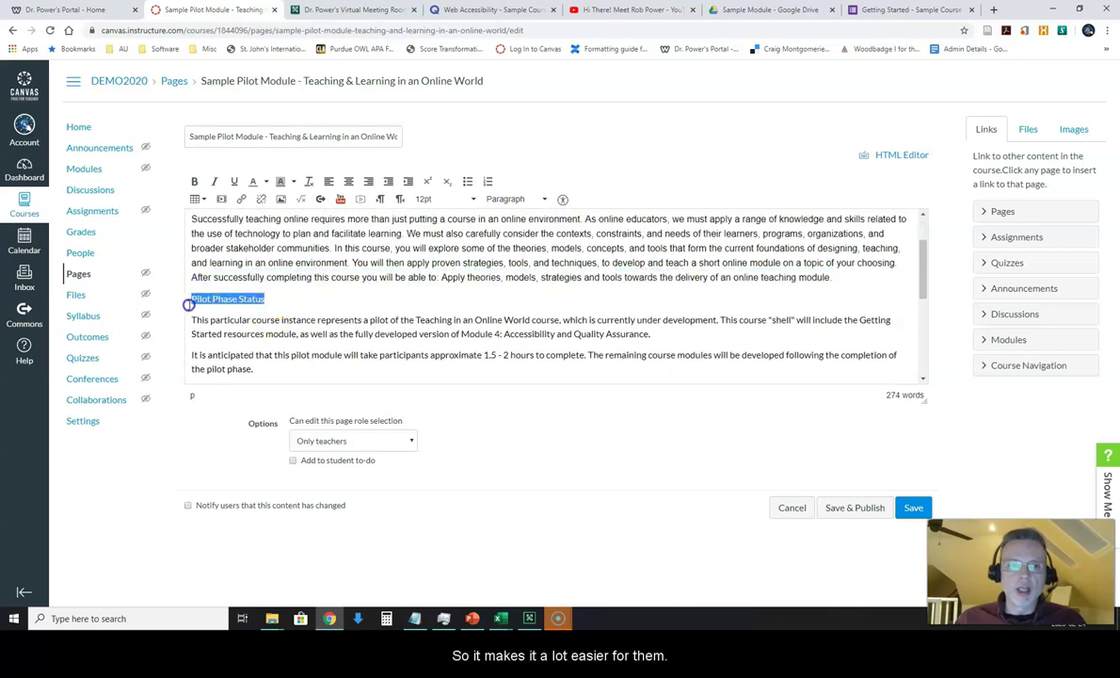
click(508, 200)
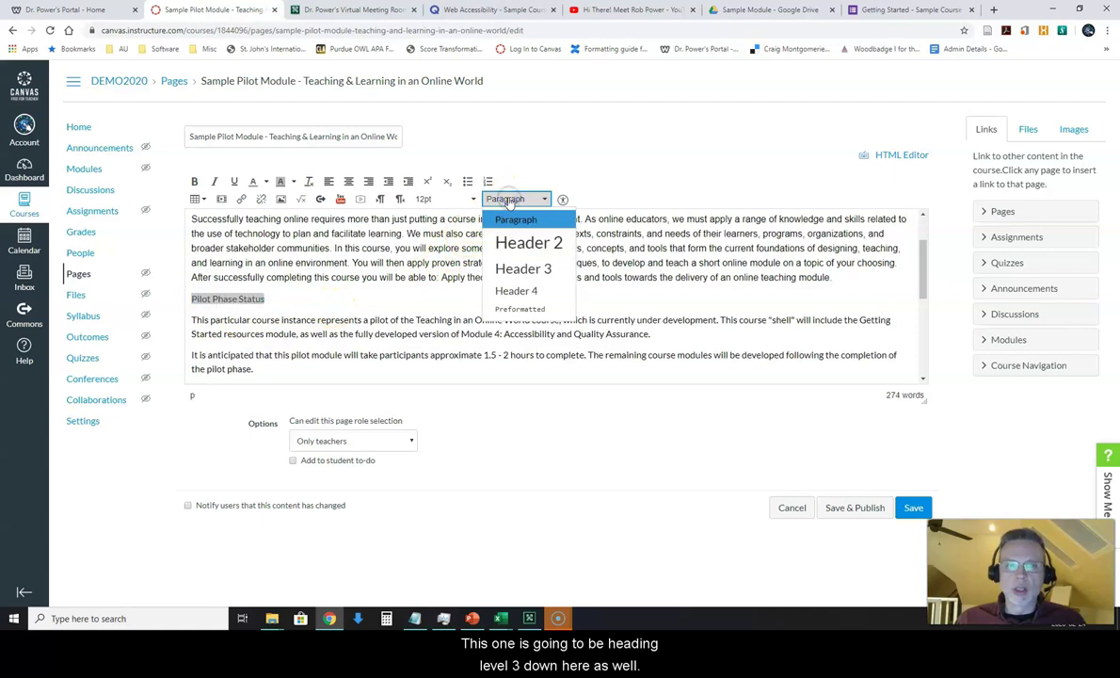
click(493, 274)
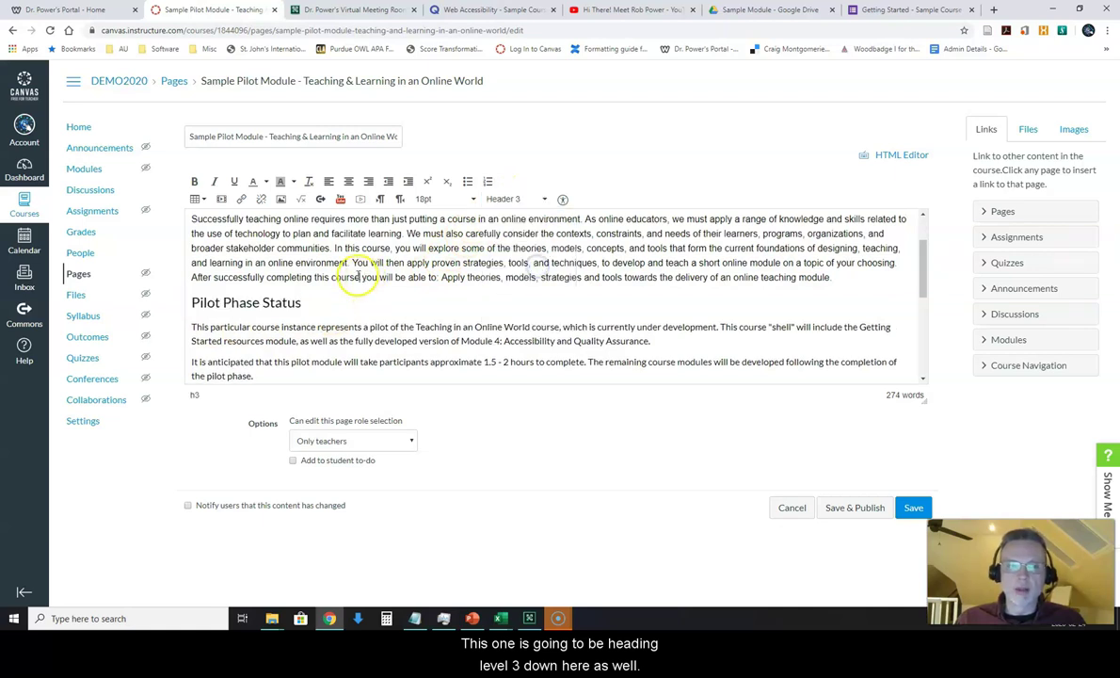
click(336, 260)
Step: Make the Heading line above the course items a Header 3 heading
scroll(348, 269, up, 1)
scroll(354, 273, down, 1)
scroll(355, 274, down, 2)
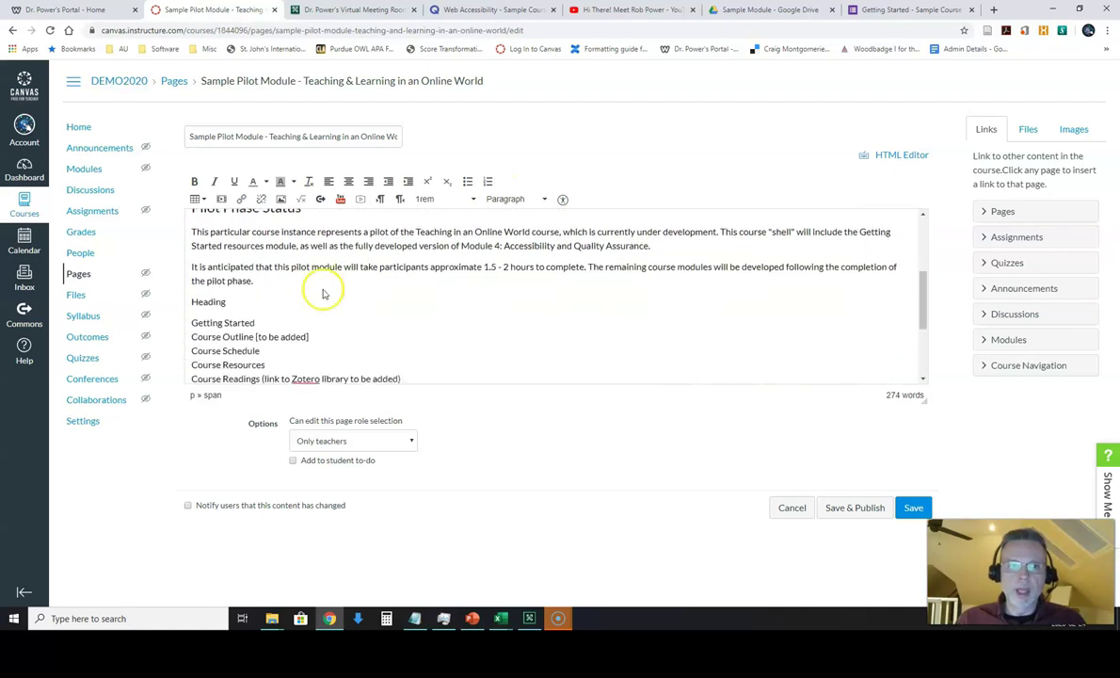
click(217, 297)
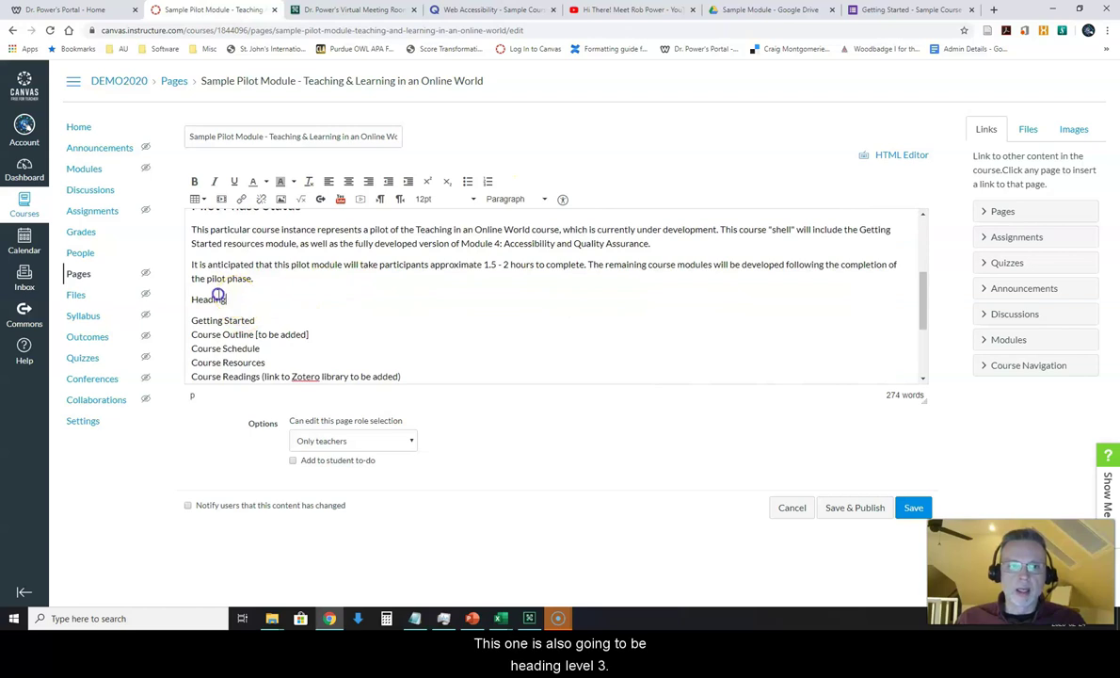
click(513, 199)
click(523, 270)
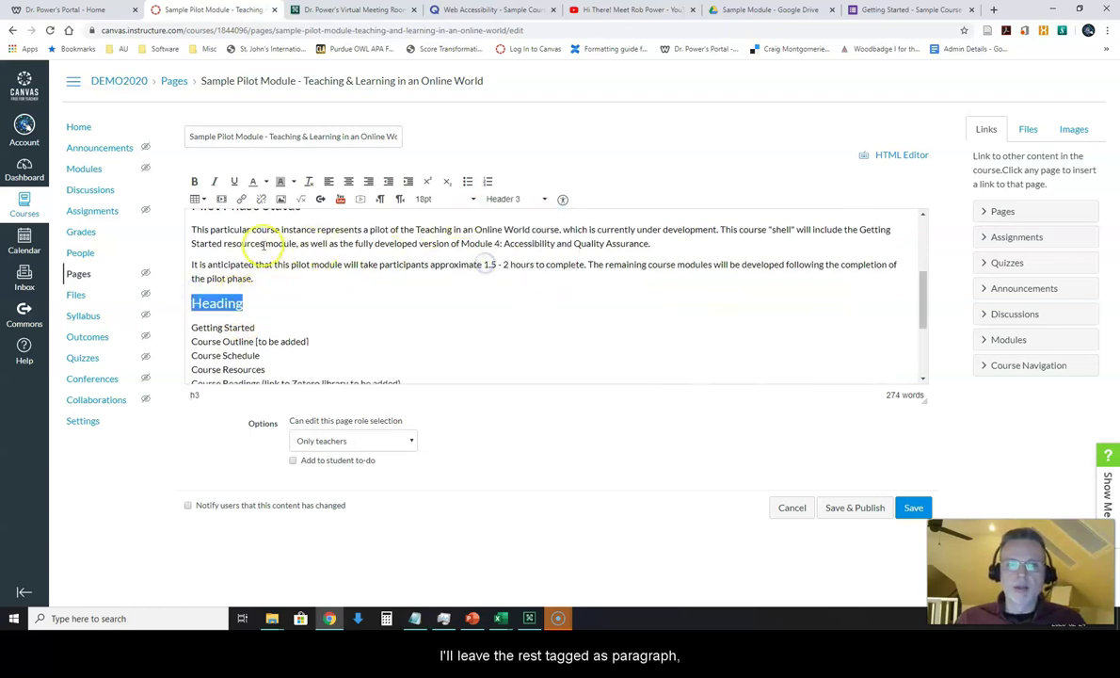
click(259, 242)
scroll(301, 259, down, 3)
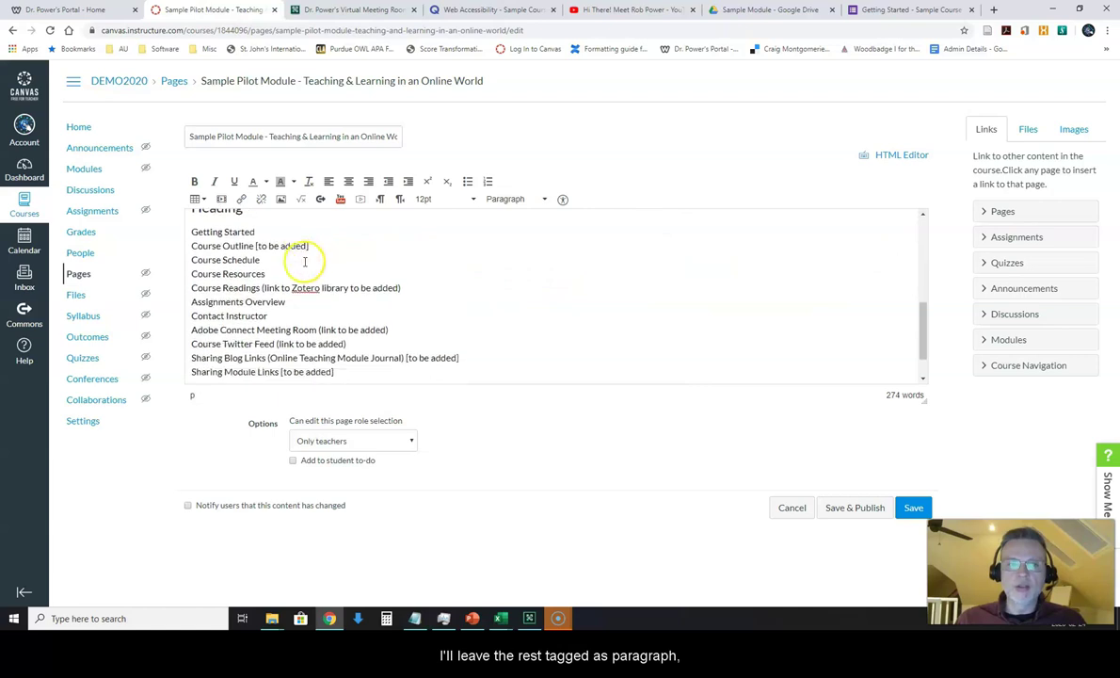
Step: Turn the course item lines into a bulleted list, splitting off Course Outline and Course Schedule
drag(342, 355, 189, 244)
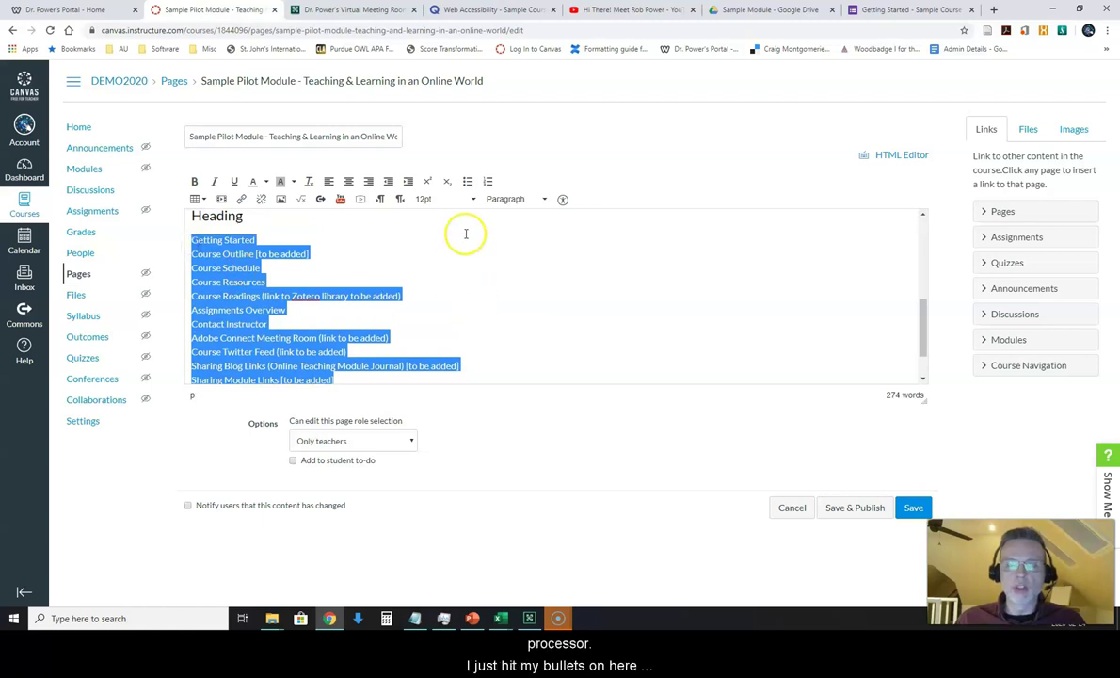
click(467, 181)
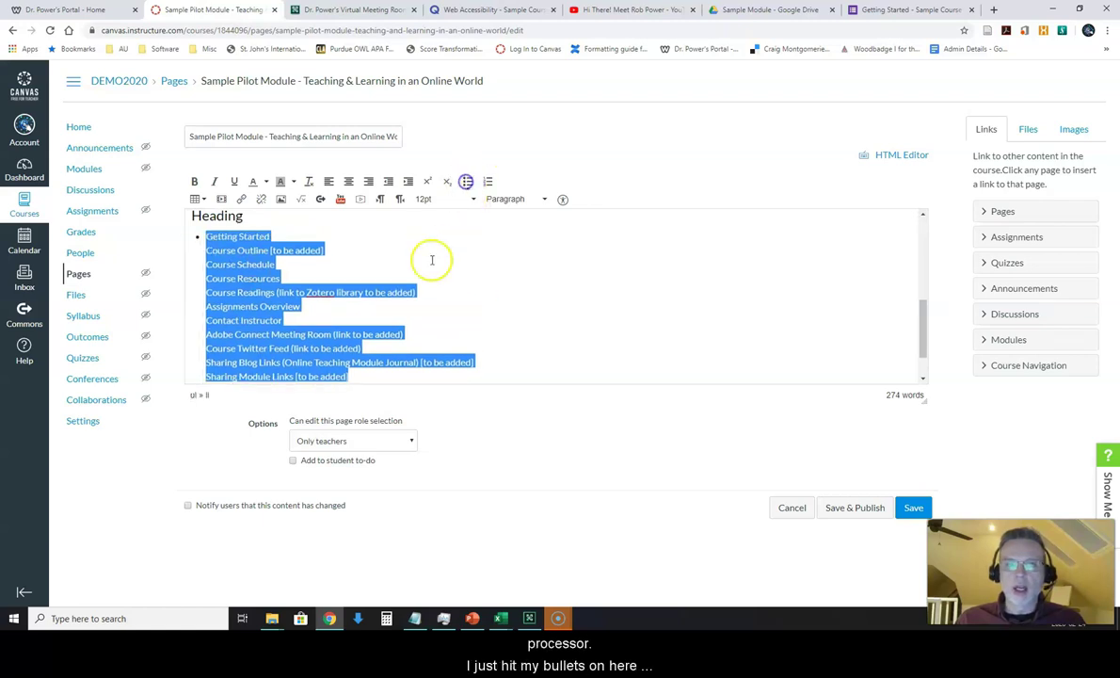
click(362, 243)
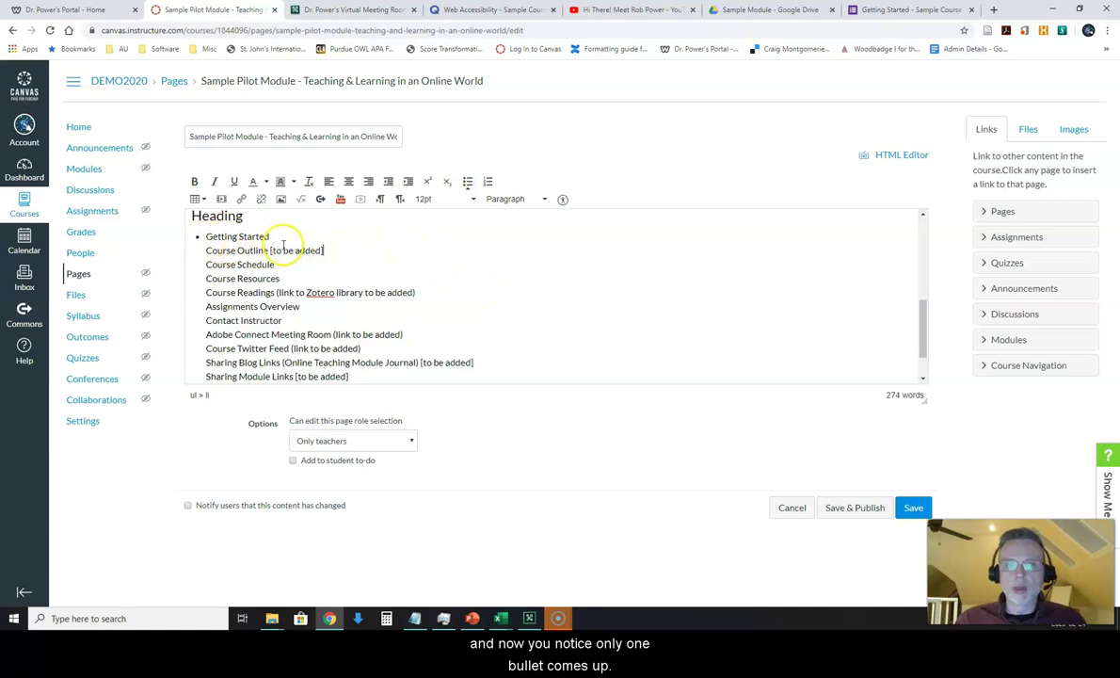
key(Delete)
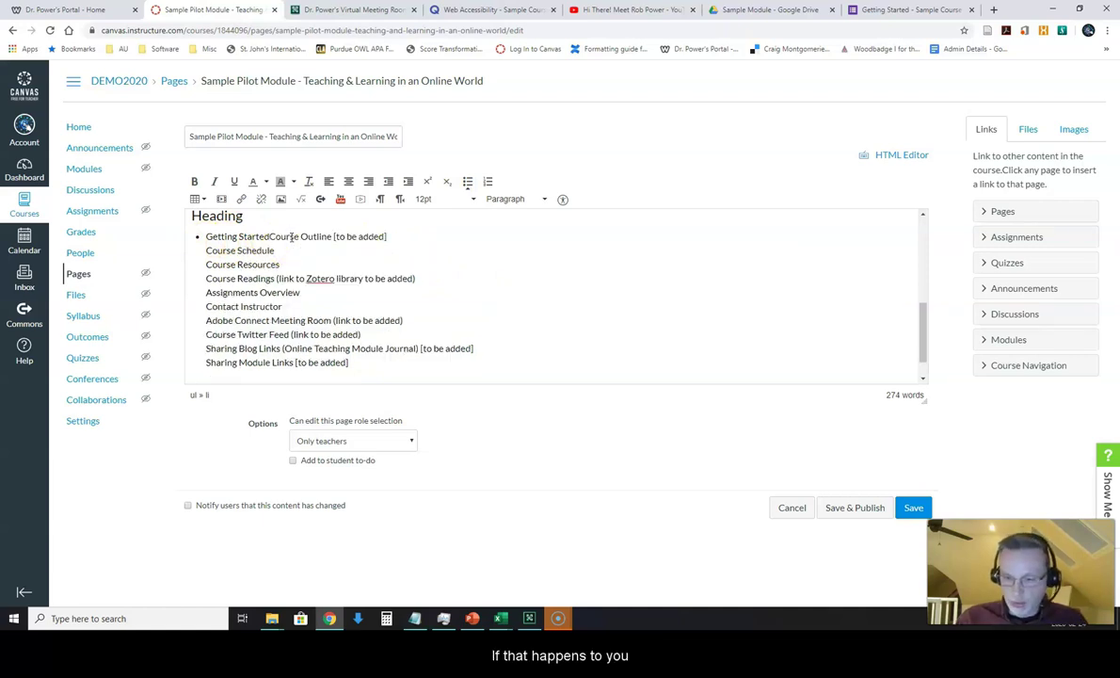
key(Return)
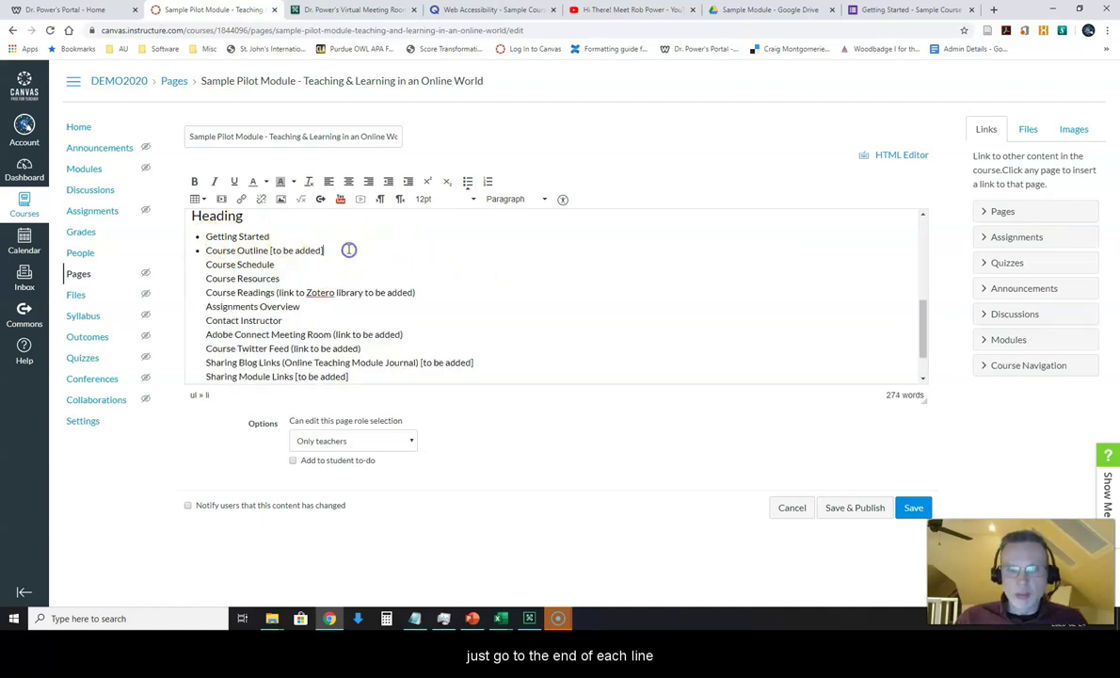
key(Delete)
key(Return)
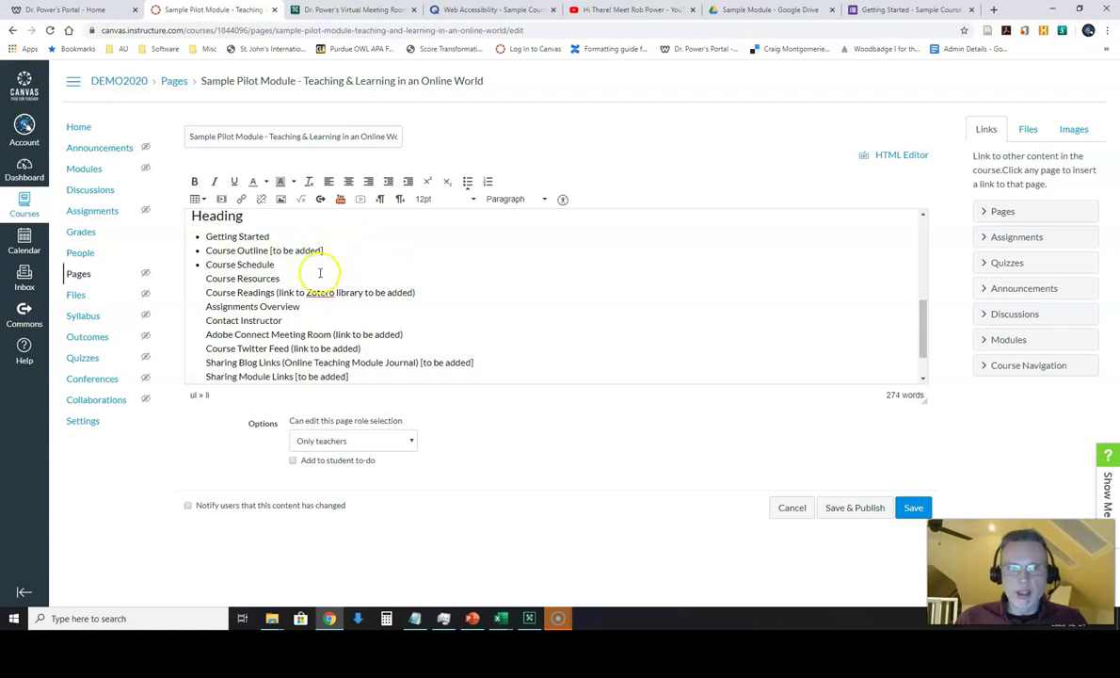
Step: Give Course Resources, Course Readings, Assignments Overview and Contact Instructor their own bullets
click(306, 265)
key(Delete)
key(Return)
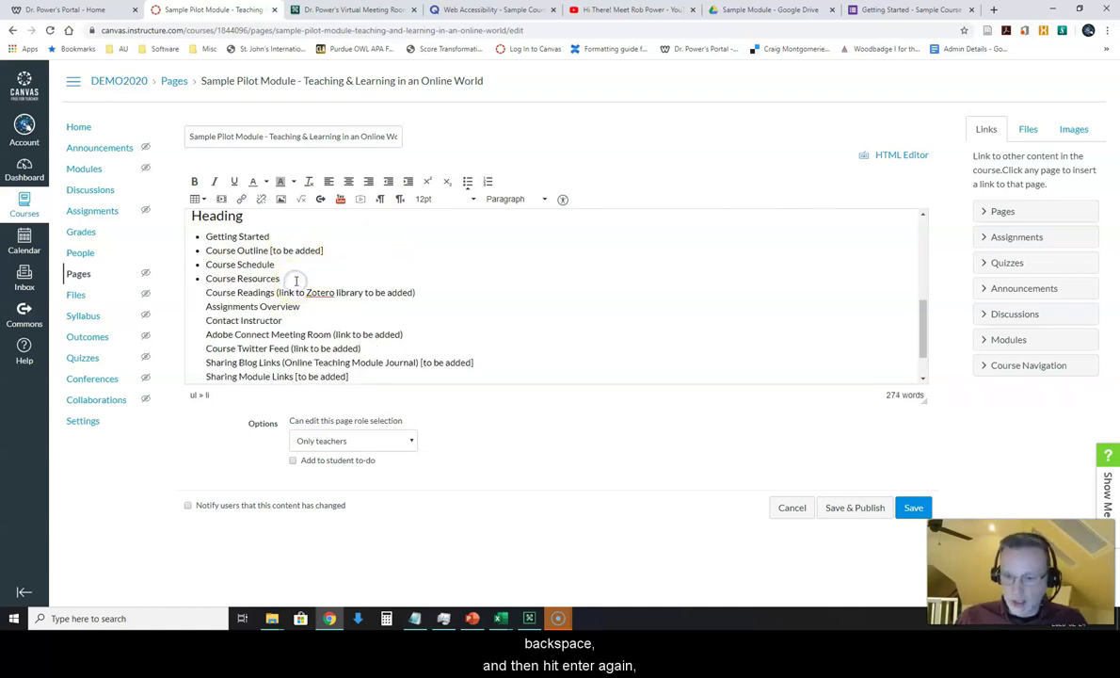
click(296, 281)
key(Delete)
key(Return)
click(420, 290)
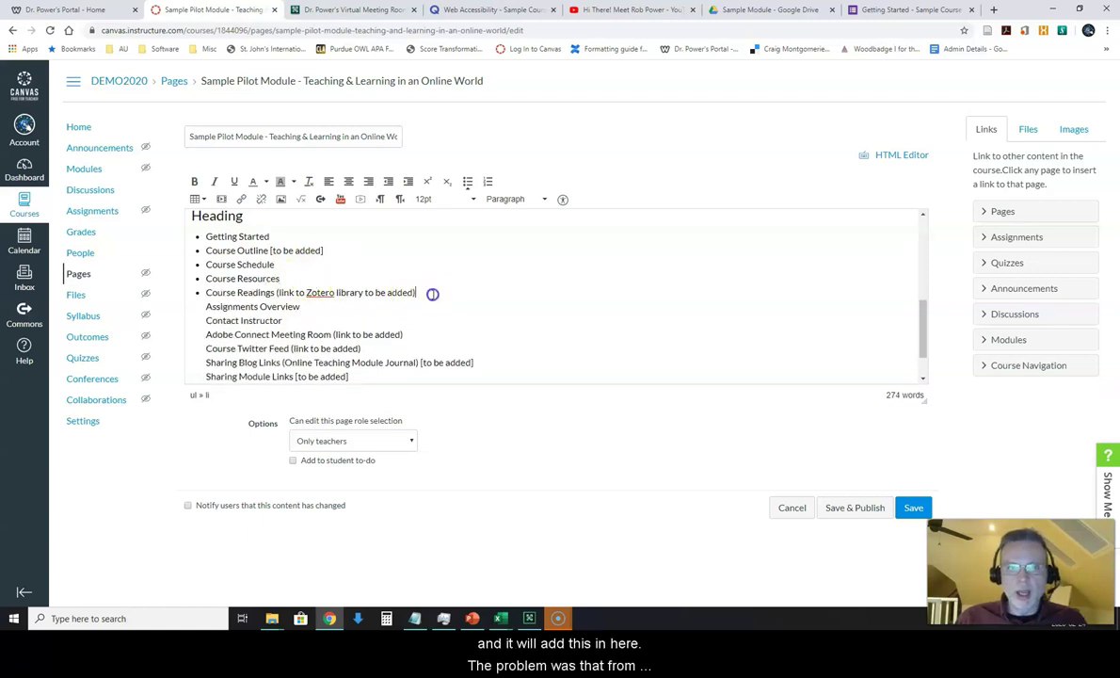
key(Delete)
key(Return)
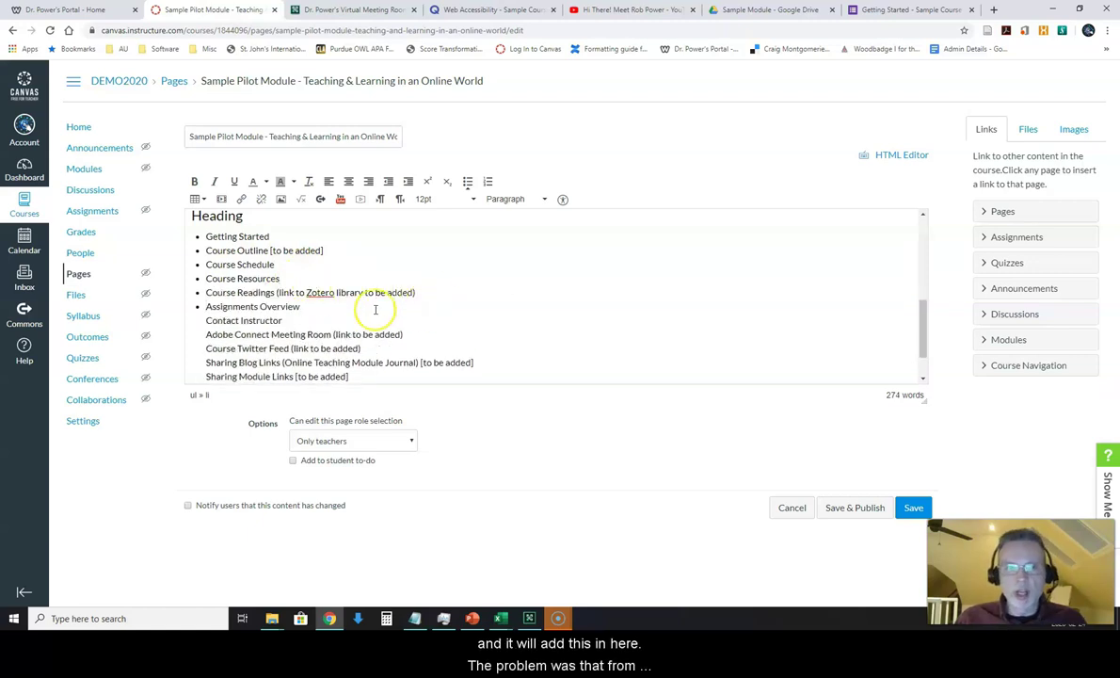
click(301, 306)
key(Delete)
key(Return)
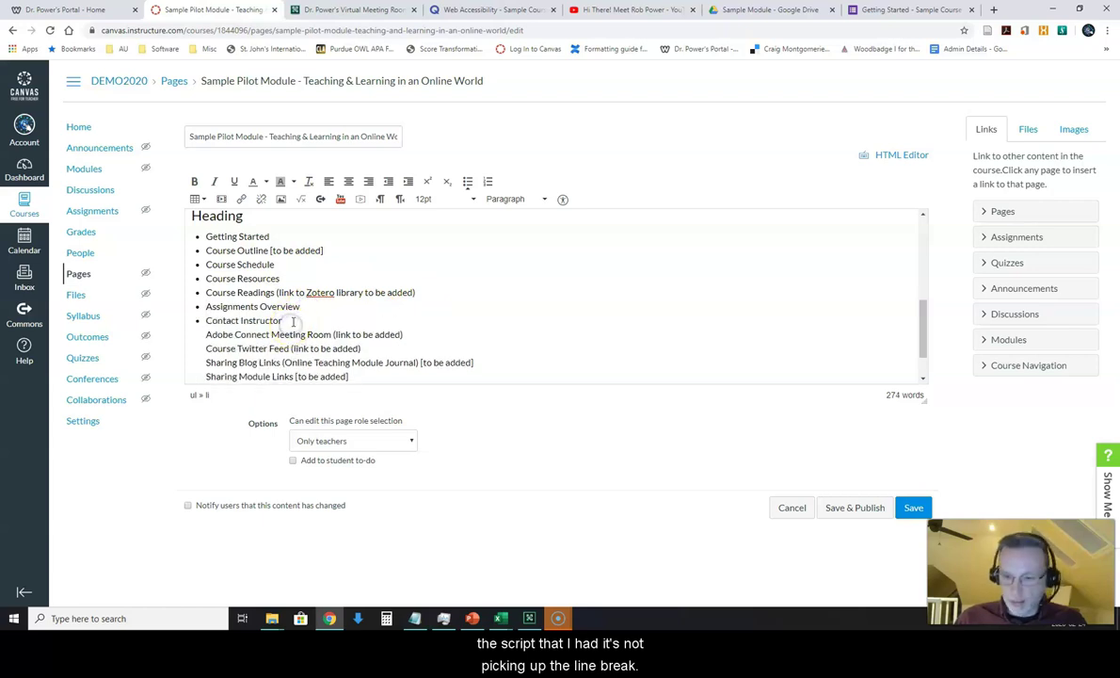
Step: Give Adobe Connect Meeting Room, Course Twitter Feed, Sharing Blog Links and Sharing Module Links their own bullets
click(292, 321)
key(Delete)
key(Return)
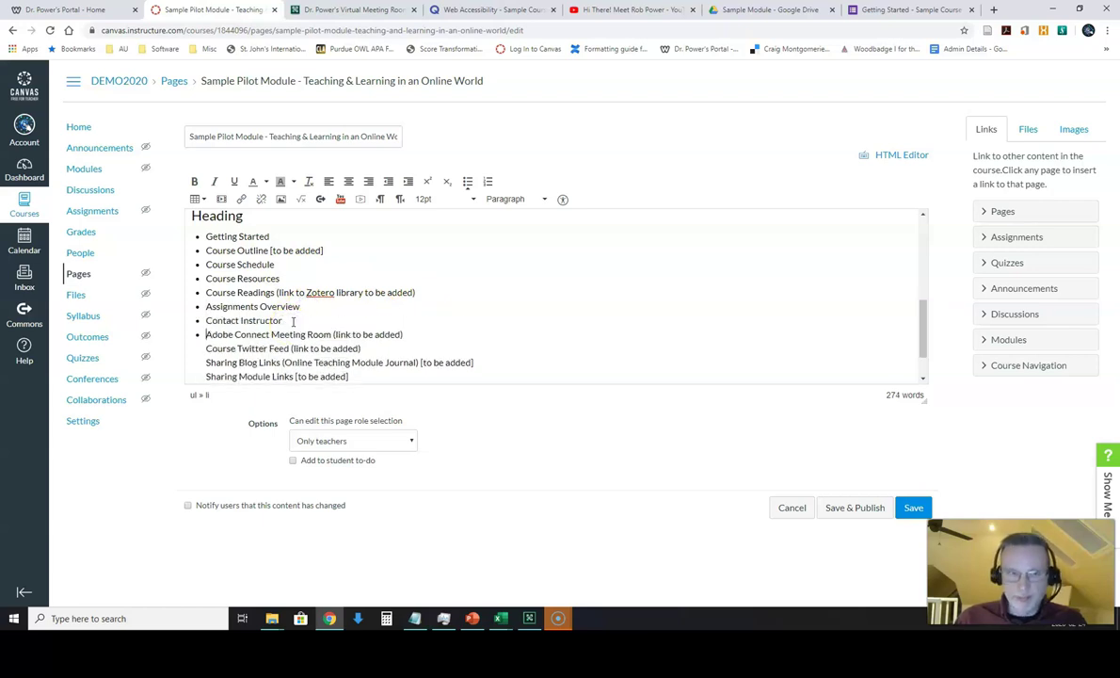
click(414, 335)
key(Delete)
key(Return)
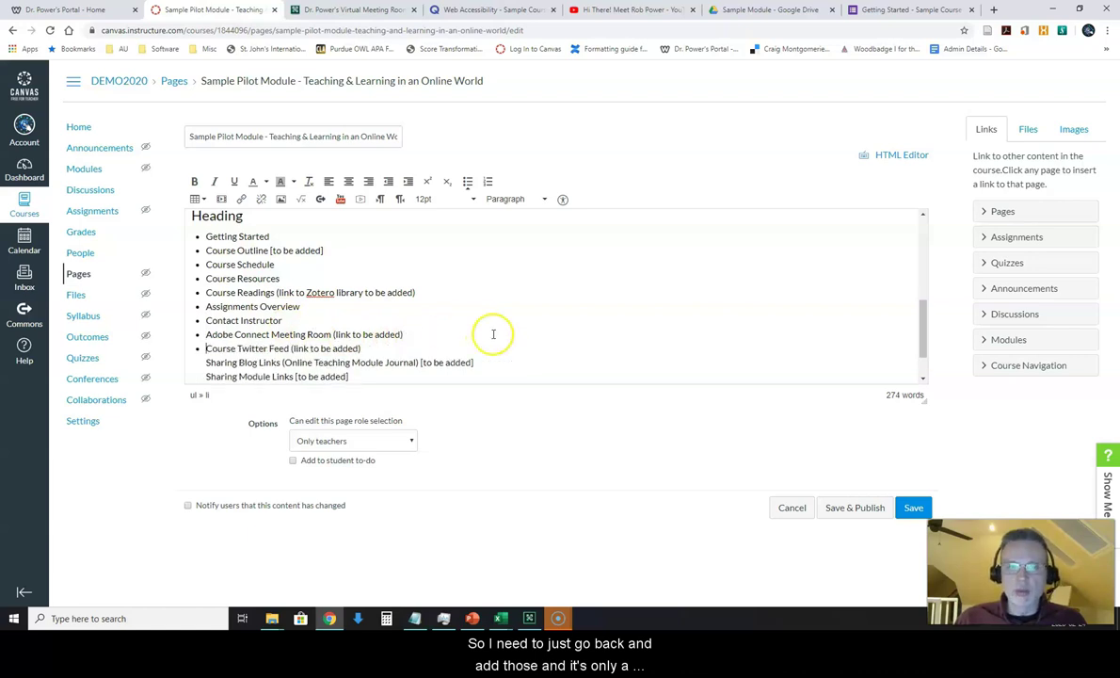
scroll(492, 333, down, 2)
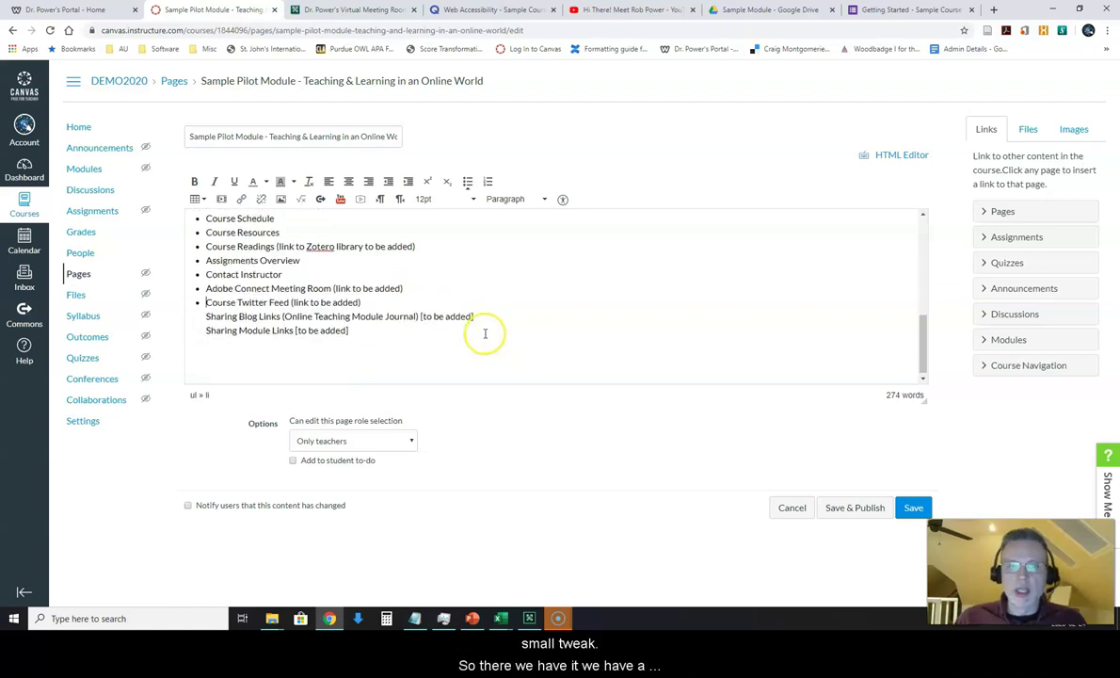
click(399, 306)
key(Delete)
key(Return)
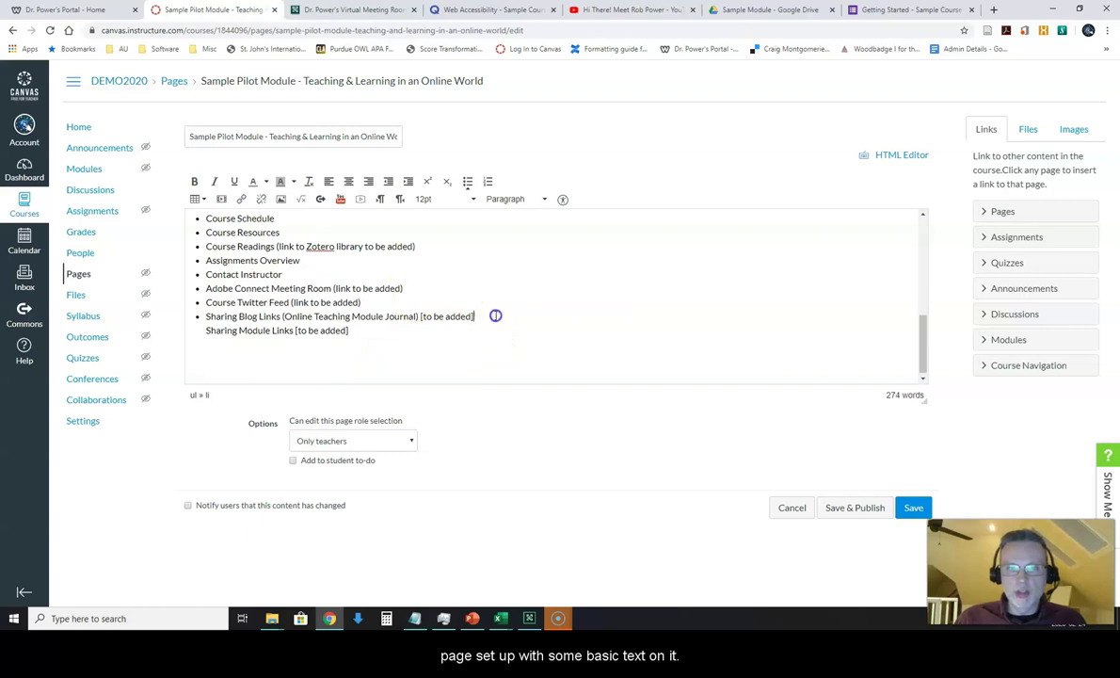
click(497, 315)
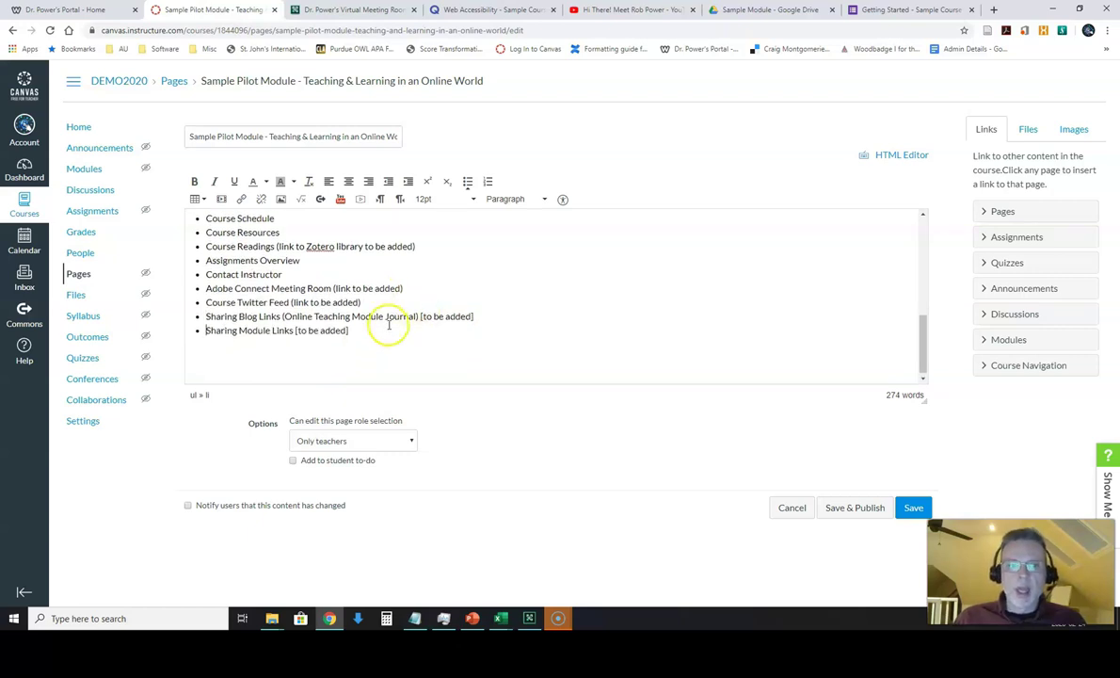
key(Delete)
key(Return)
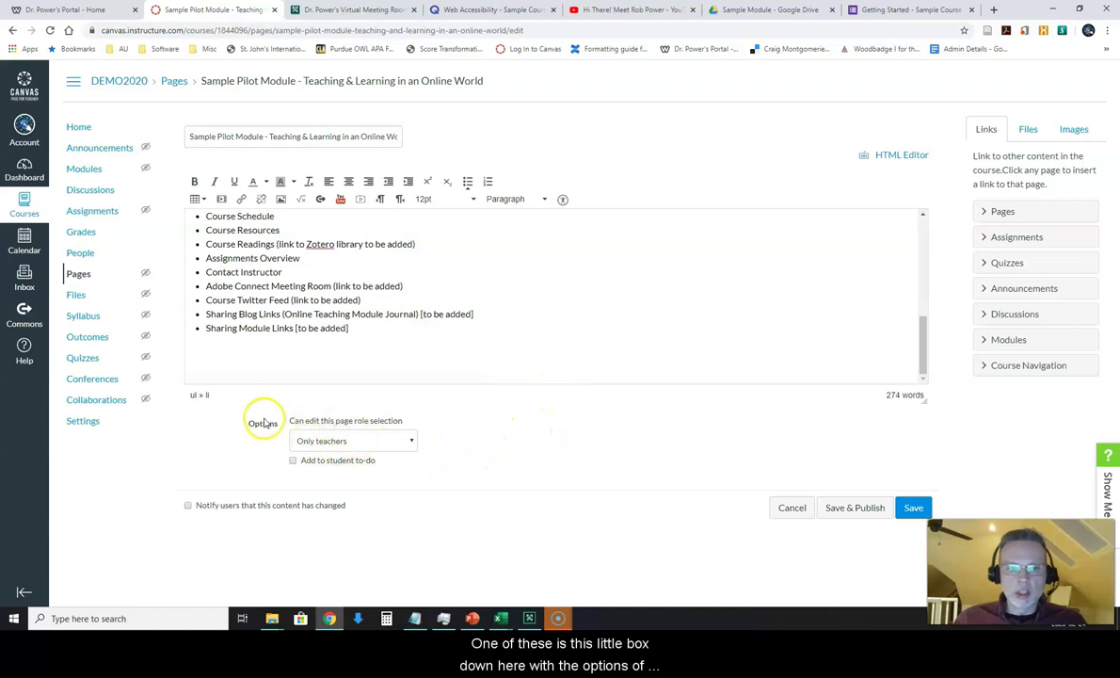
click(411, 442)
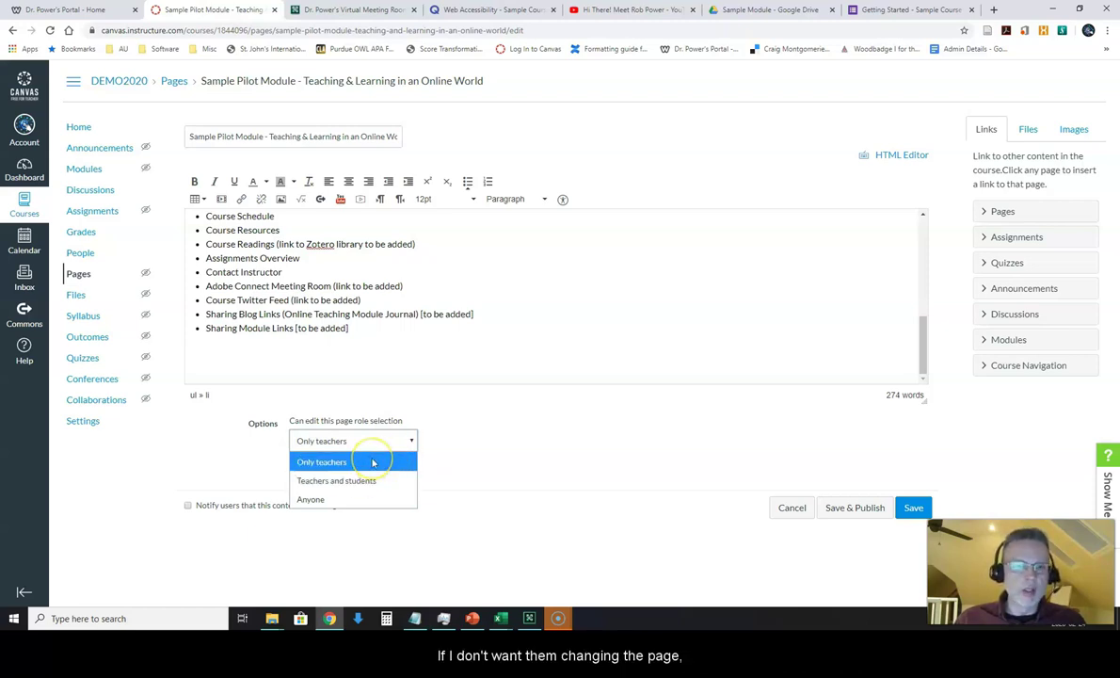
click(372, 462)
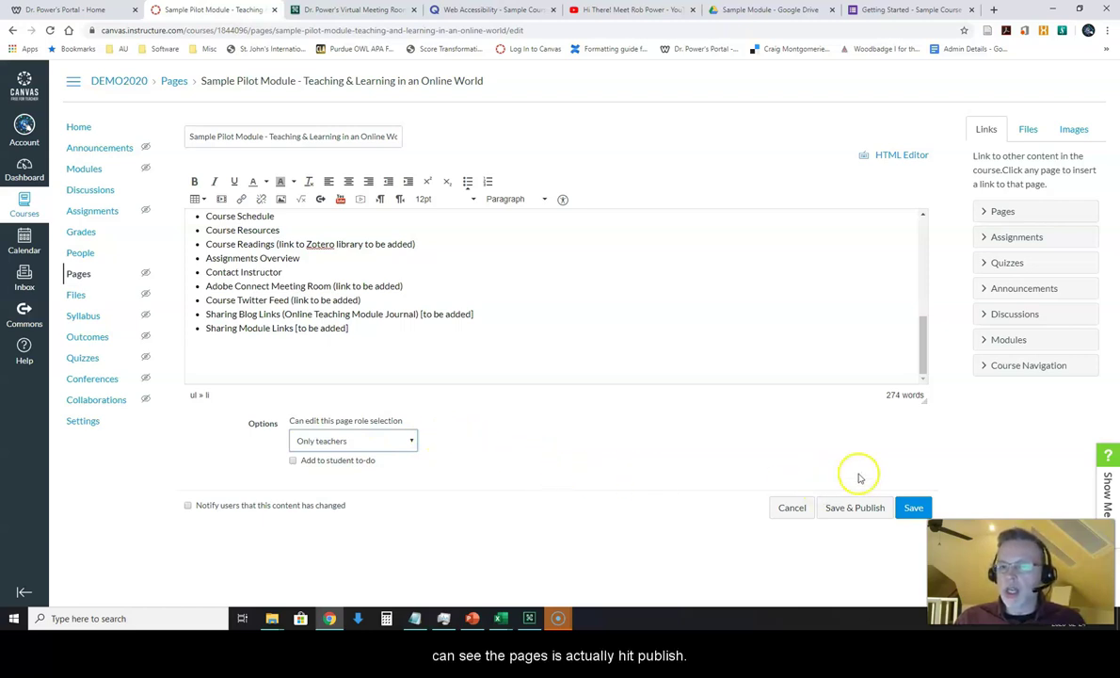
Step: Save the page edits and publish the page, then check the headings and bulleted list
click(916, 507)
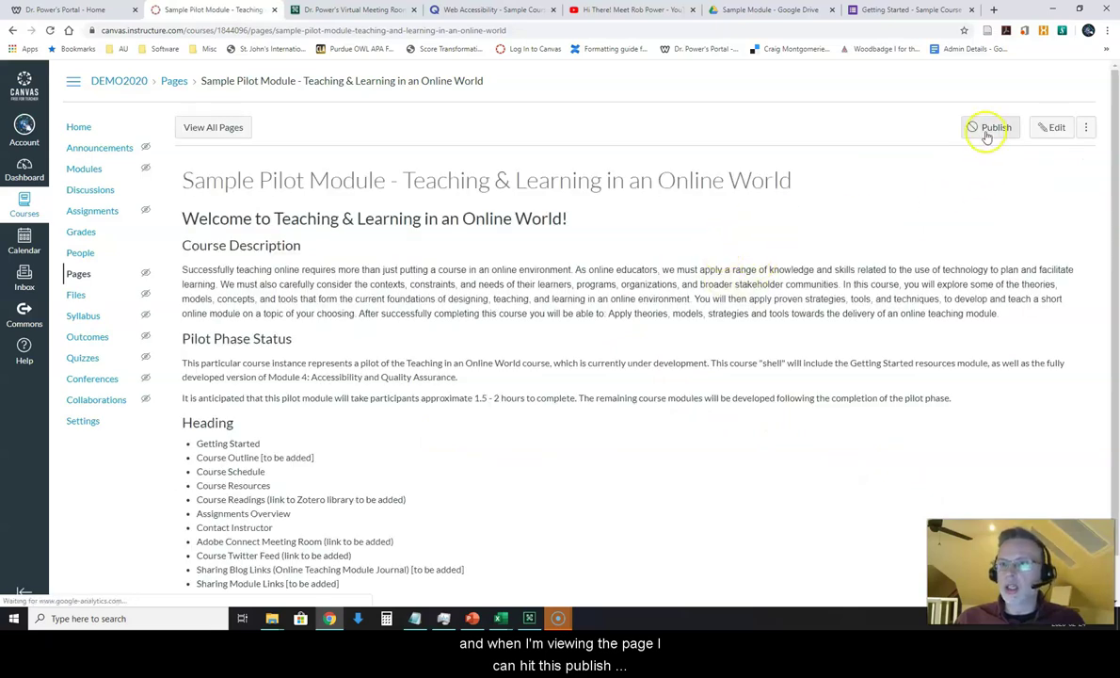
click(987, 131)
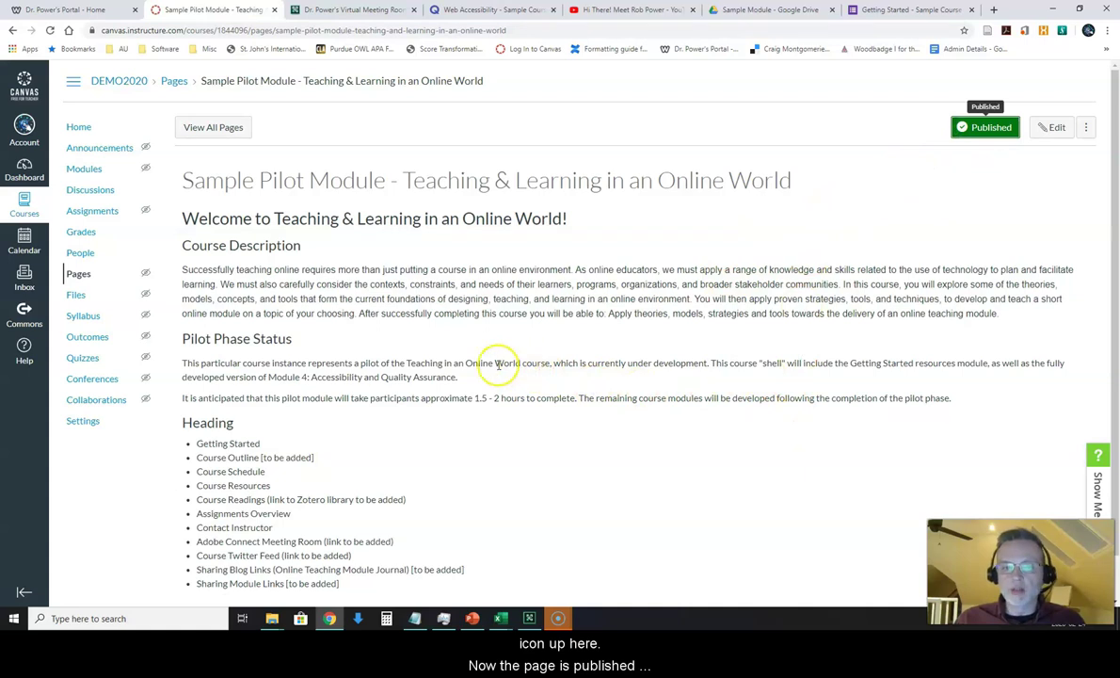
scroll(419, 349, down, 1)
scroll(419, 349, up, 1)
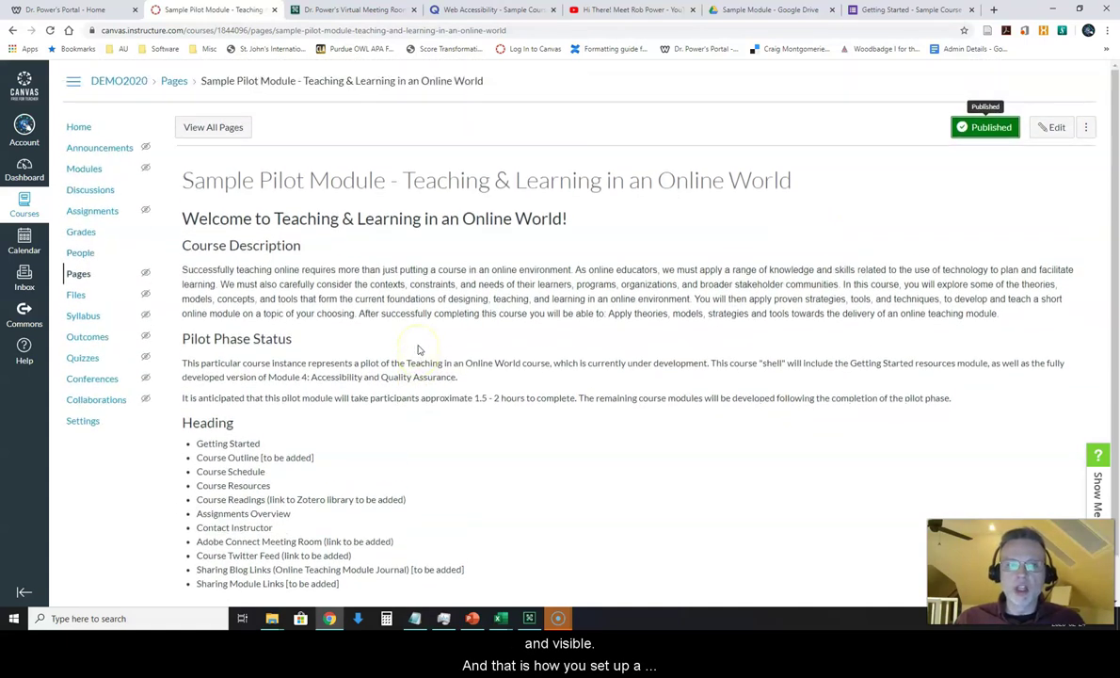
click(396, 349)
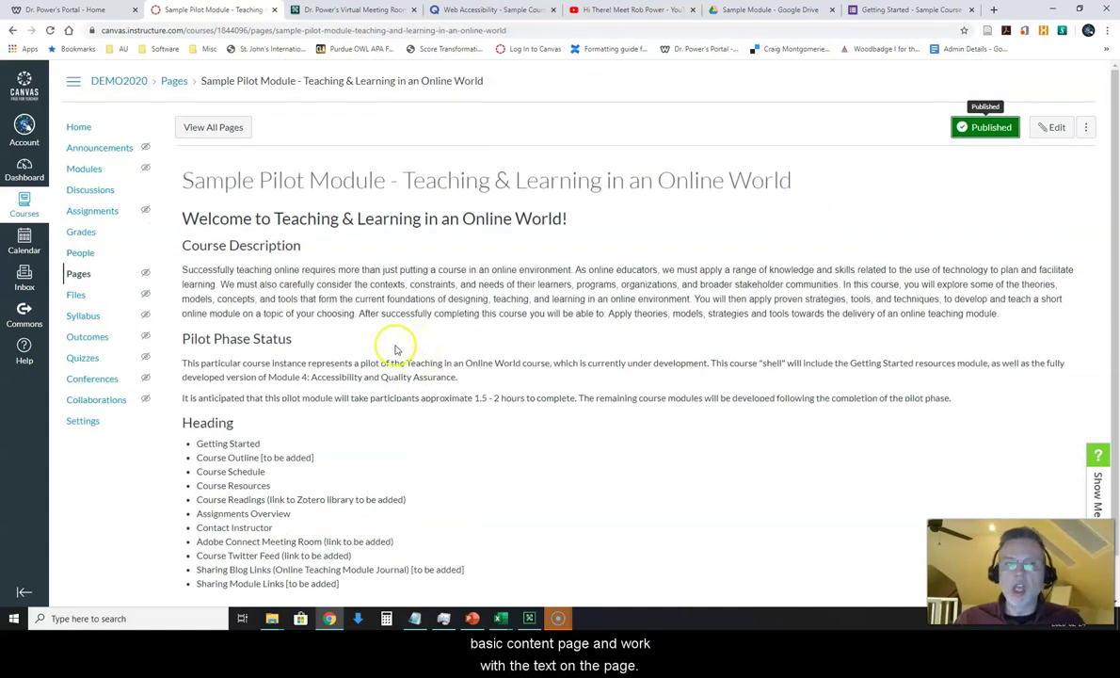
click(465, 395)
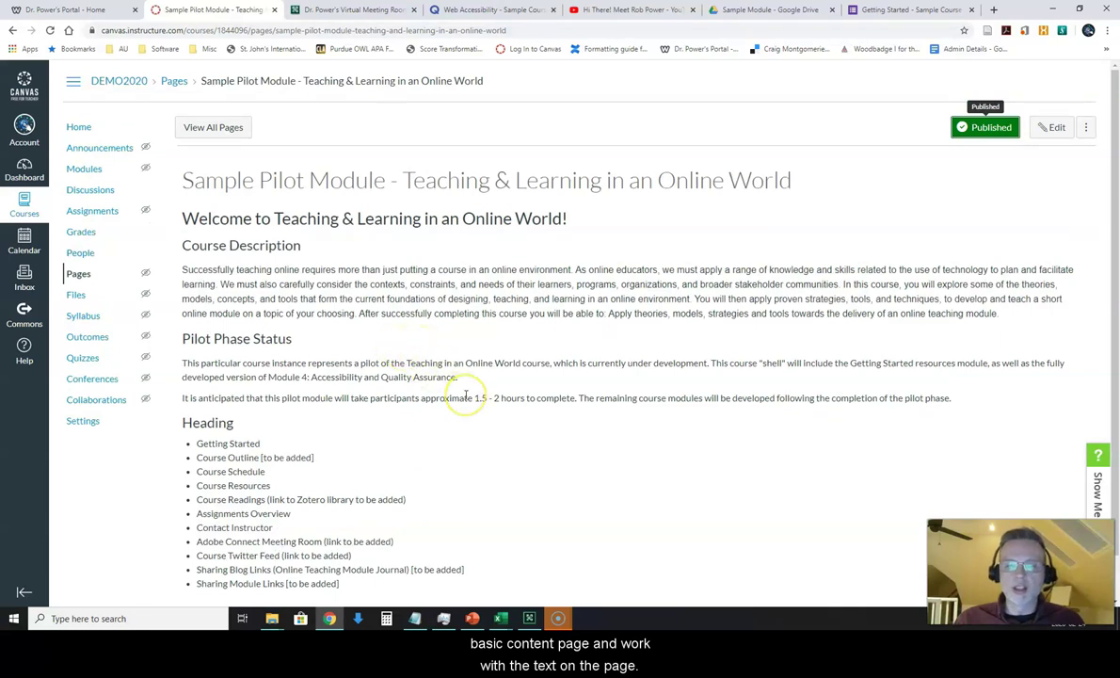